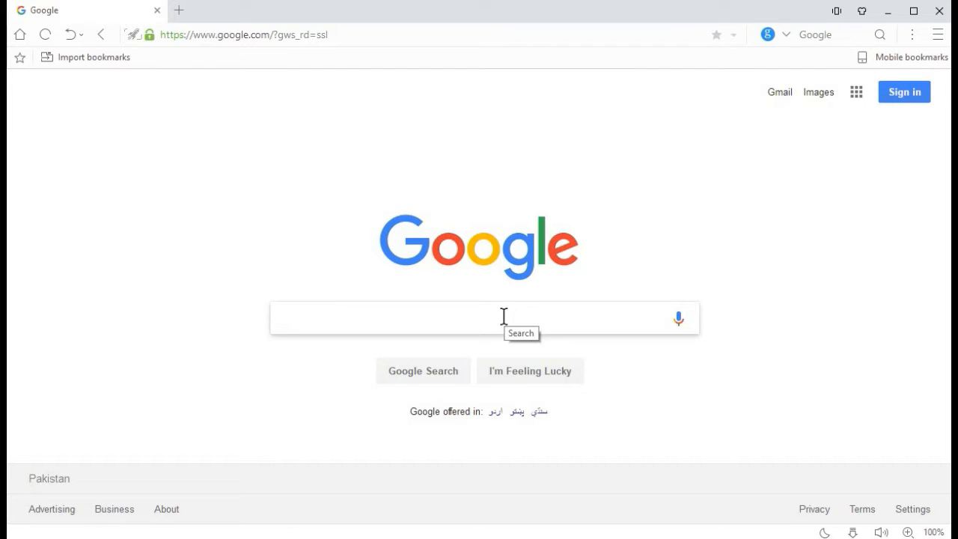
# - Search Google for "android studio" and open the official Android Developers download page
pyautogui.write('android s')
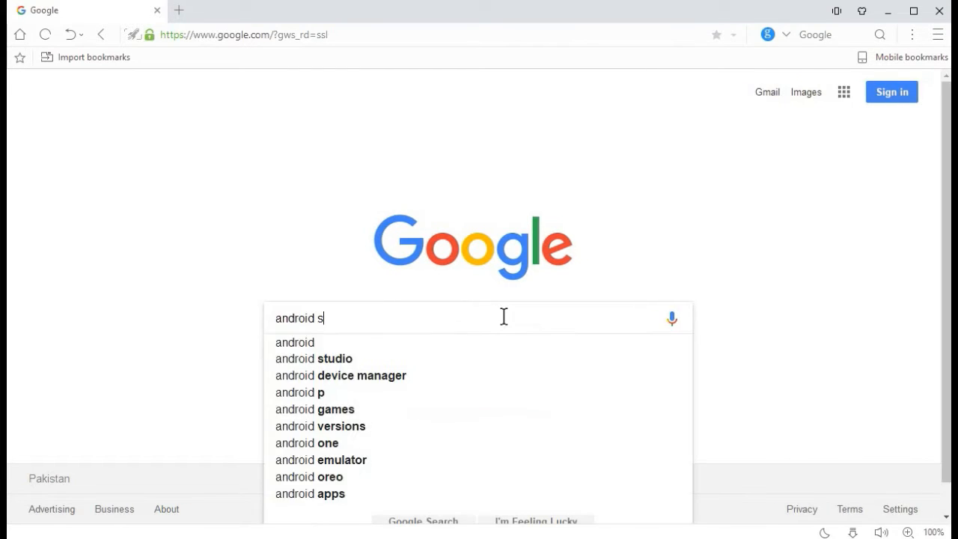
pyautogui.write('tudio')
pyautogui.press('Return')
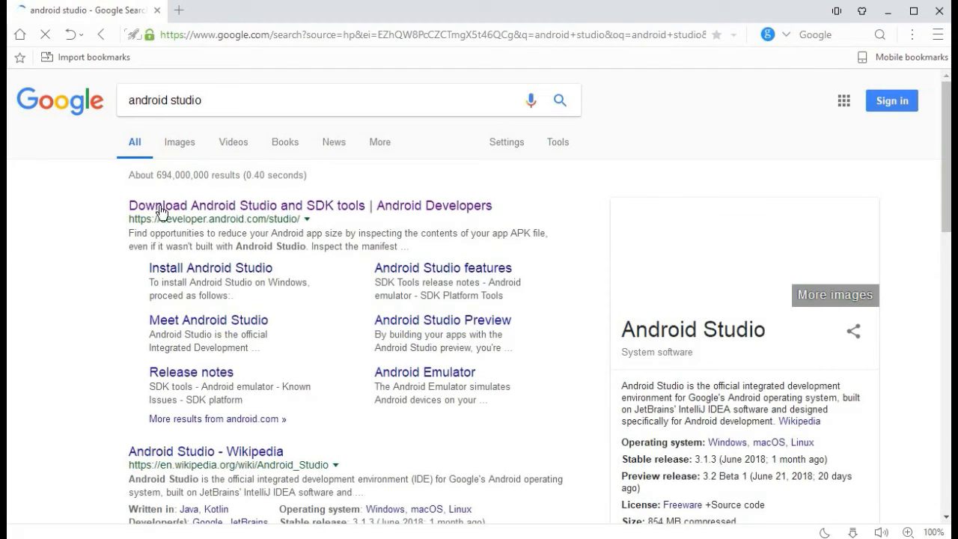
pyautogui.click(392, 213)
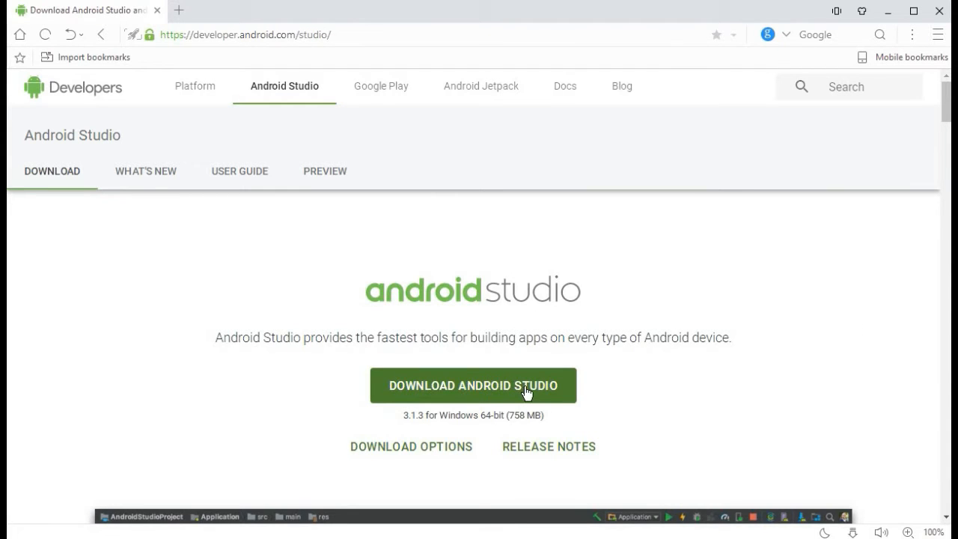
# - Request the Android Studio for Windows download and agree to the terms and conditions
pyautogui.scroll(-10, 526, 391)
pyautogui.scroll(10, 526, 395)
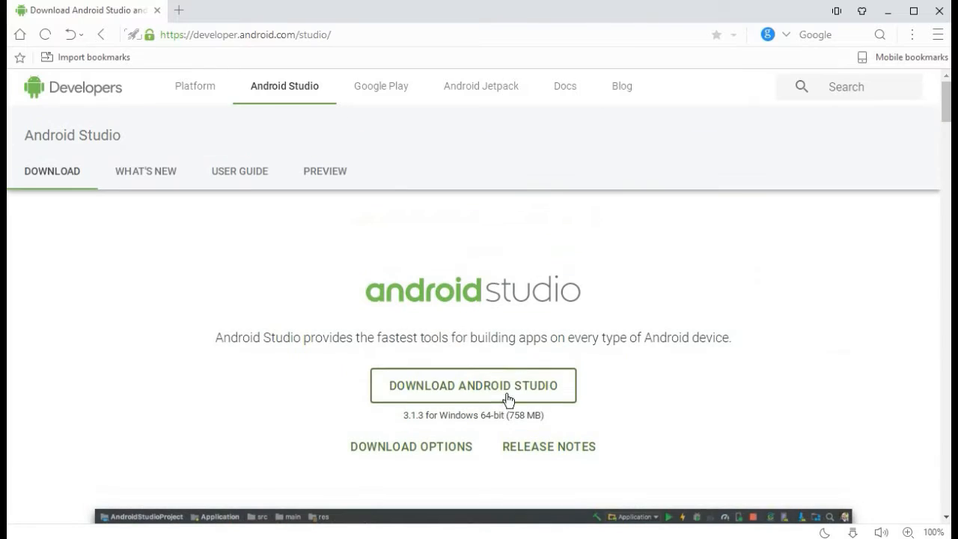
pyautogui.click(460, 389)
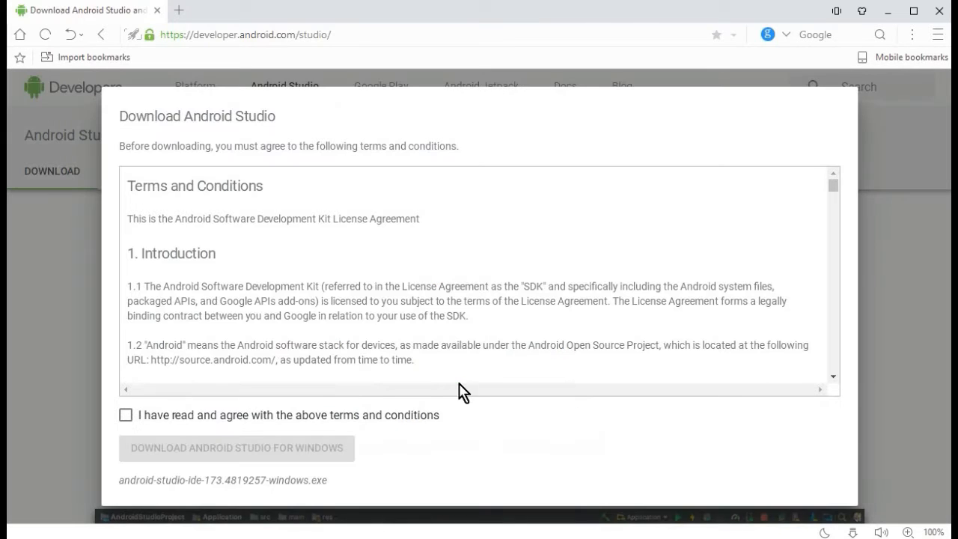
pyautogui.click(126, 416)
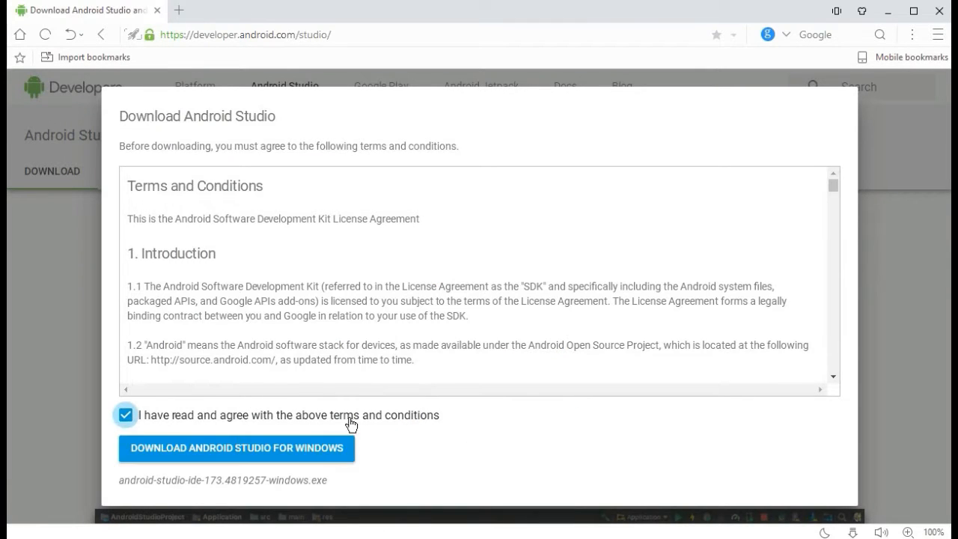
pyautogui.scroll(-15, 465, 346)
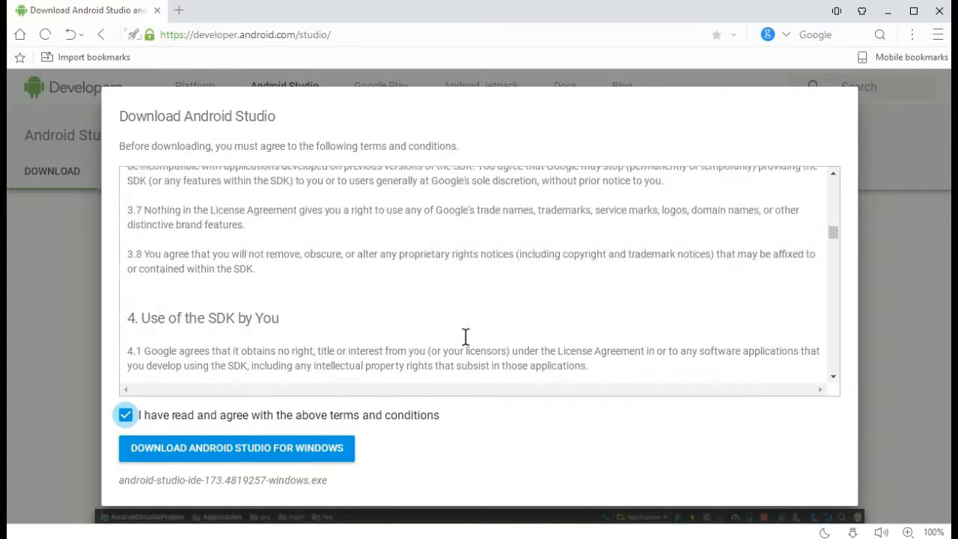
pyautogui.click(211, 452)
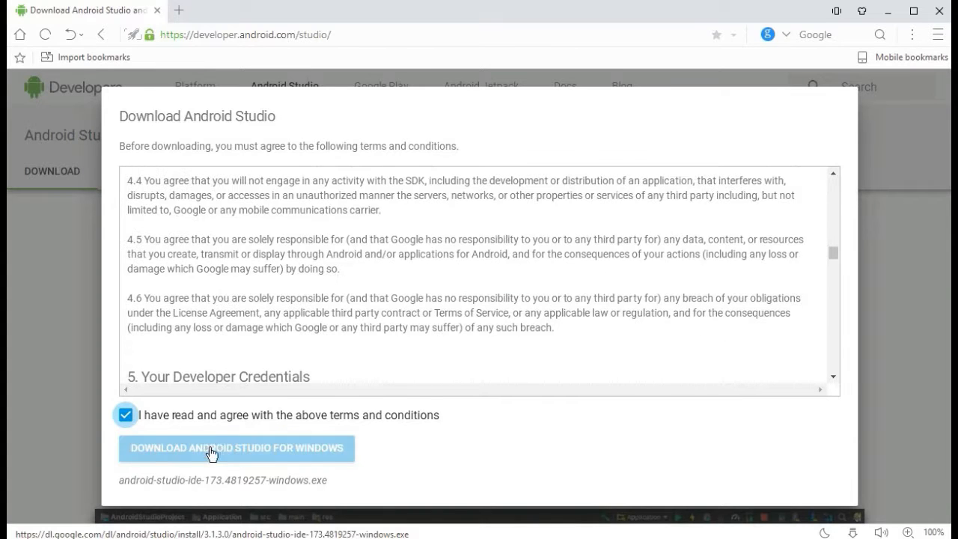
pyautogui.click(294, 459)
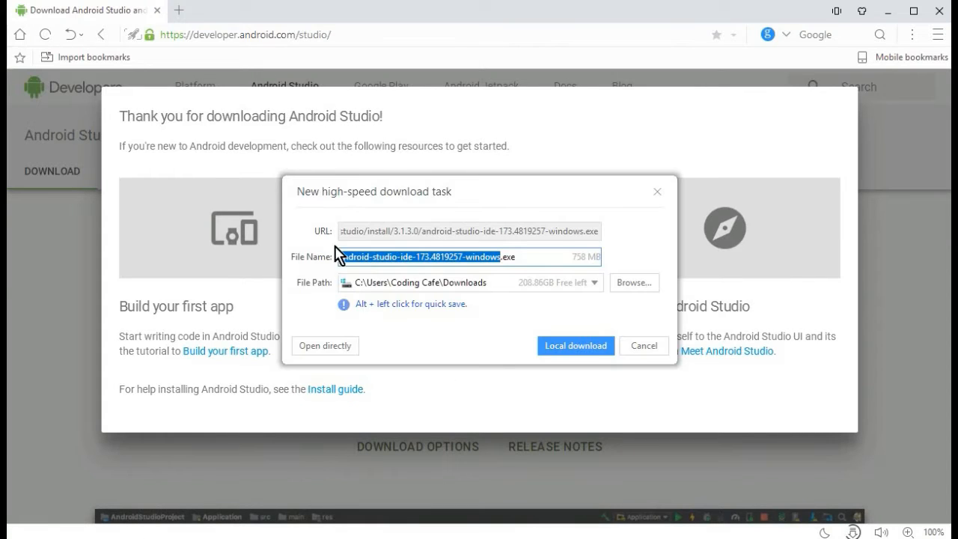
# - Choose the Downloads folder as the save location and start the local download of the installer
pyautogui.click(629, 286)
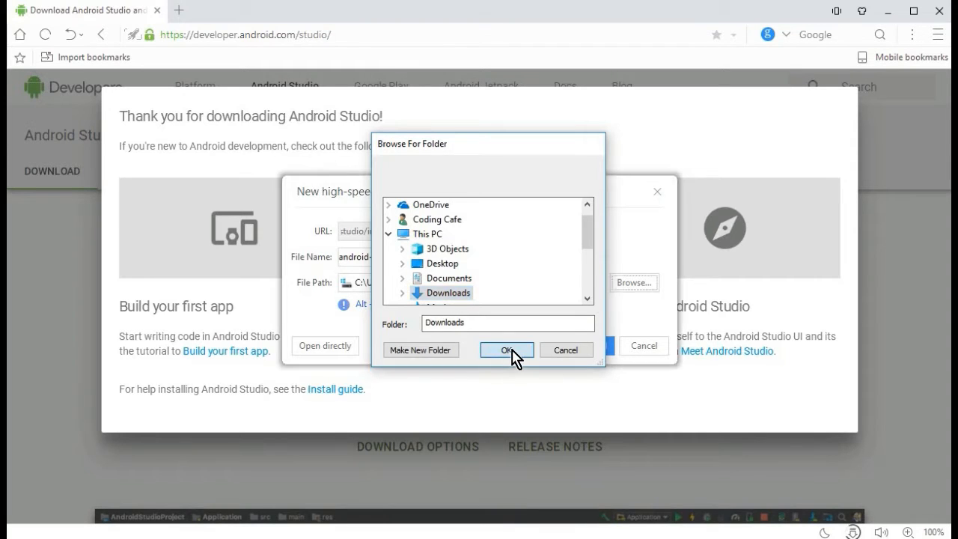
pyautogui.click(513, 357)
pyautogui.click(577, 351)
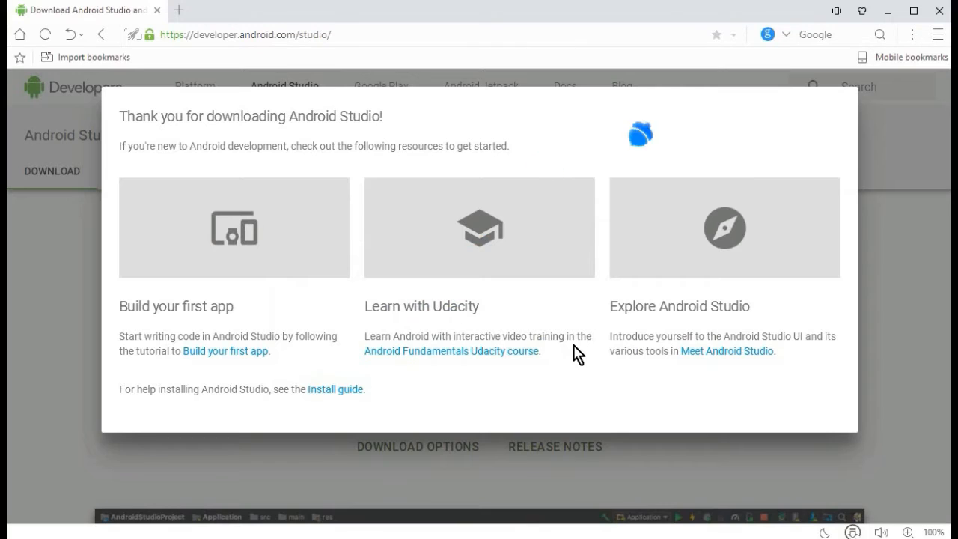
# - Open the folder containing the downloaded installer, show its files as large icons and close the browser
pyautogui.click(853, 531)
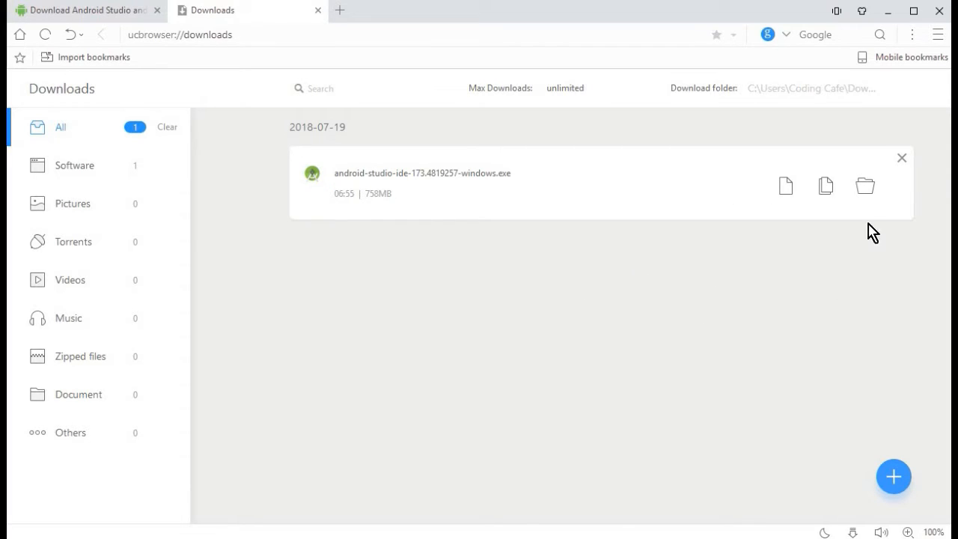
pyautogui.click(868, 187)
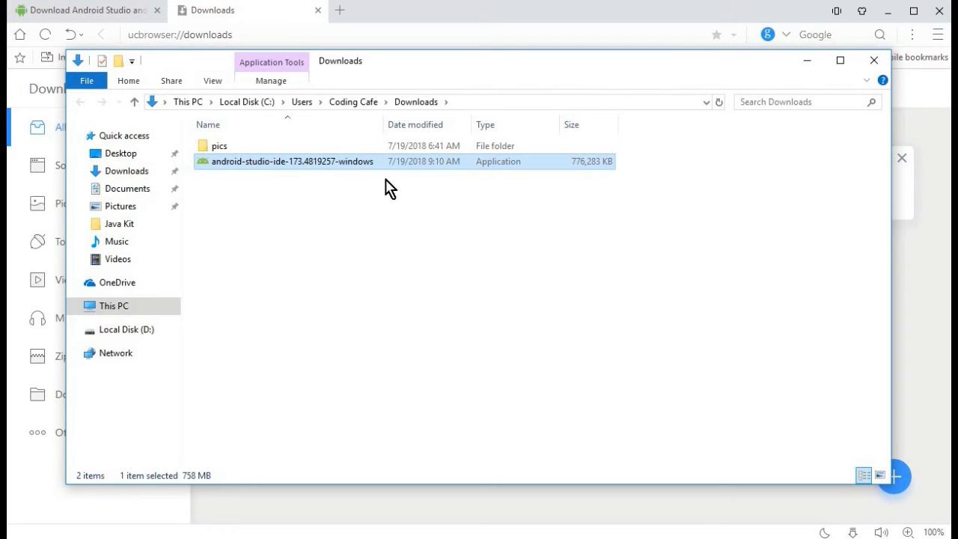
pyautogui.click(217, 83)
pyautogui.click(311, 102)
pyautogui.click(939, 13)
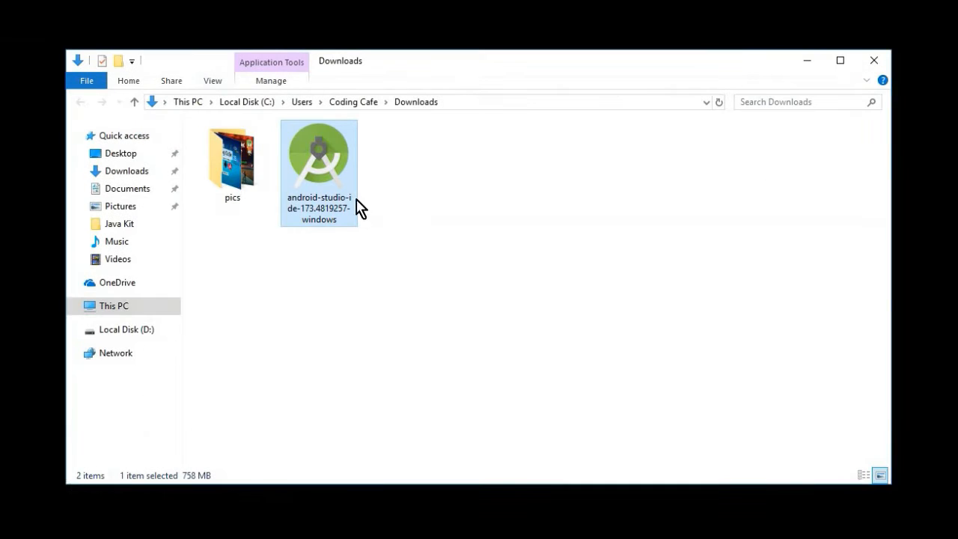
# - Launch the android-studio-ide-173.4819257-windows installer and exclude the Android Virtual Device component
pyautogui.doubleClick(336, 185)
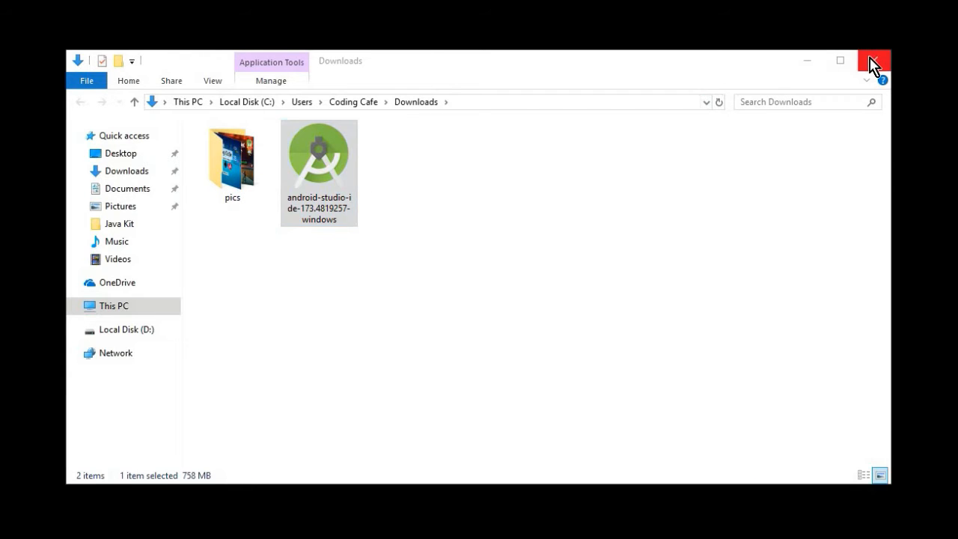
pyautogui.click(874, 61)
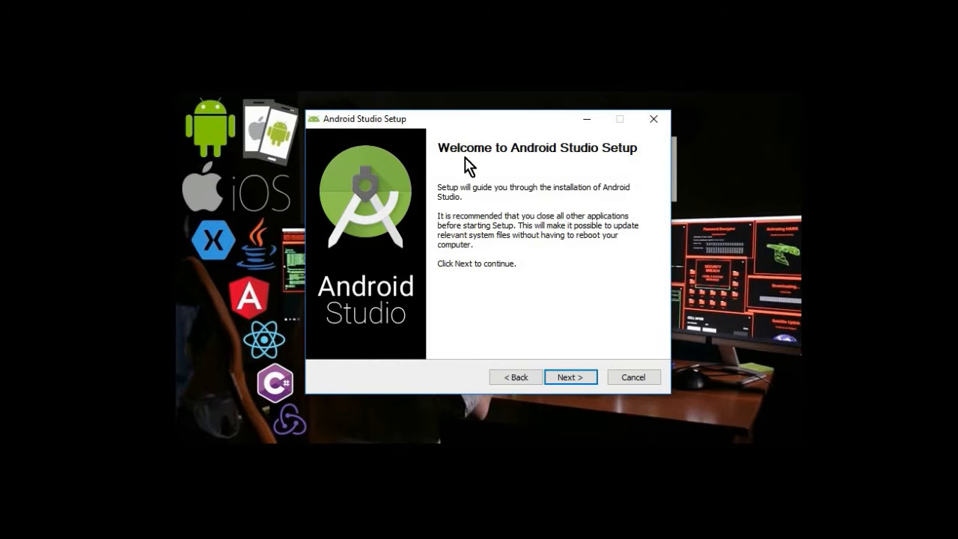
pyautogui.click(574, 379)
pyautogui.moveTo(513, 267)
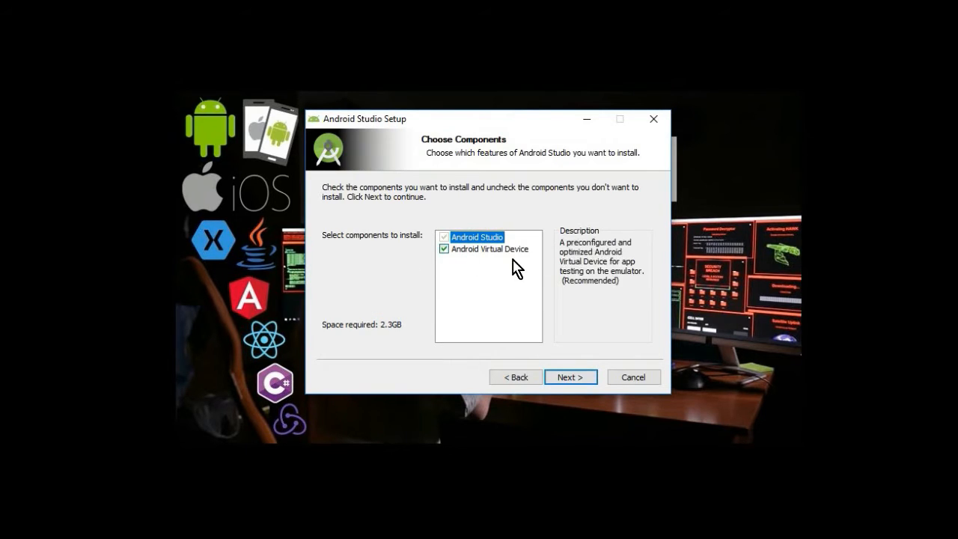
pyautogui.click(444, 250)
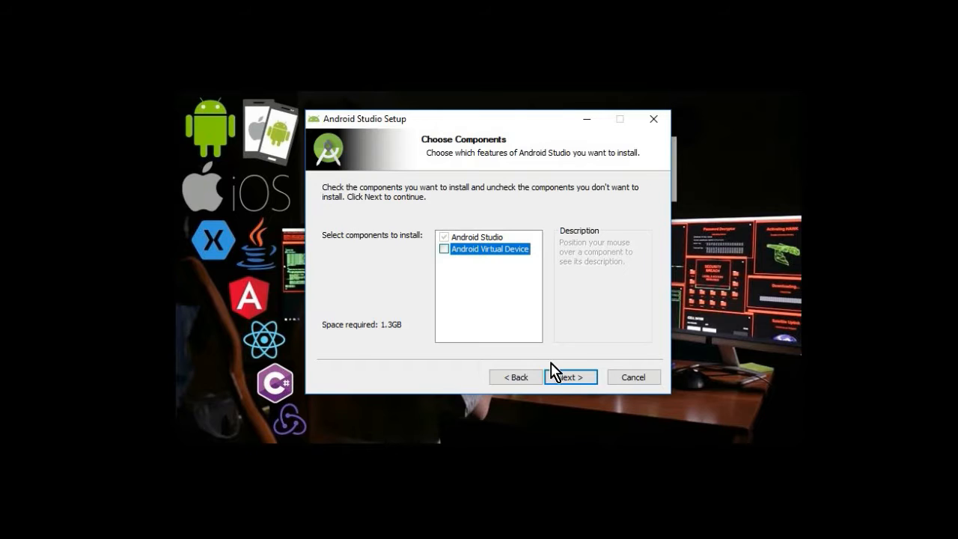
pyautogui.click(562, 379)
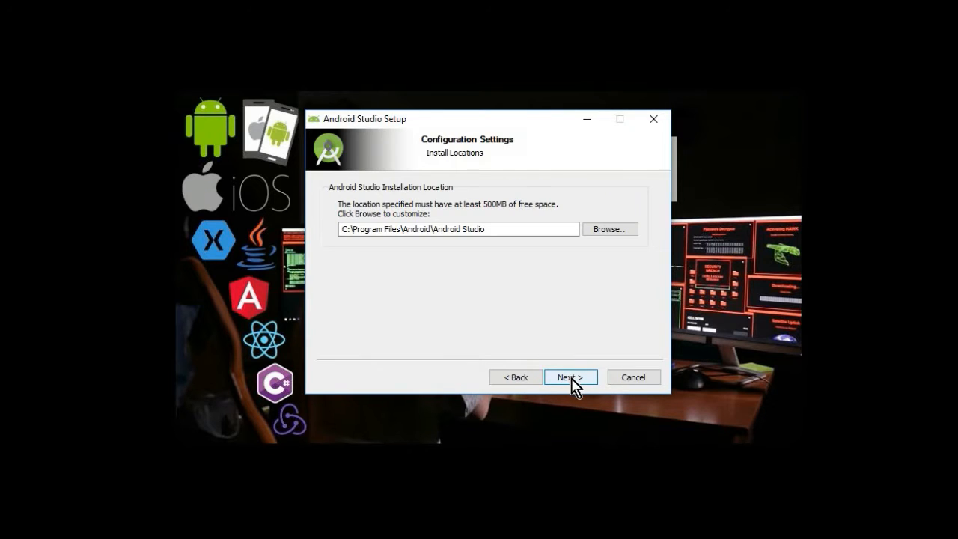
# - Install into C:\Program Files\Android\Android Studio with the Android Studio Start Menu folder, and finish setup with Start Android Studio enabled
pyautogui.click(571, 382)
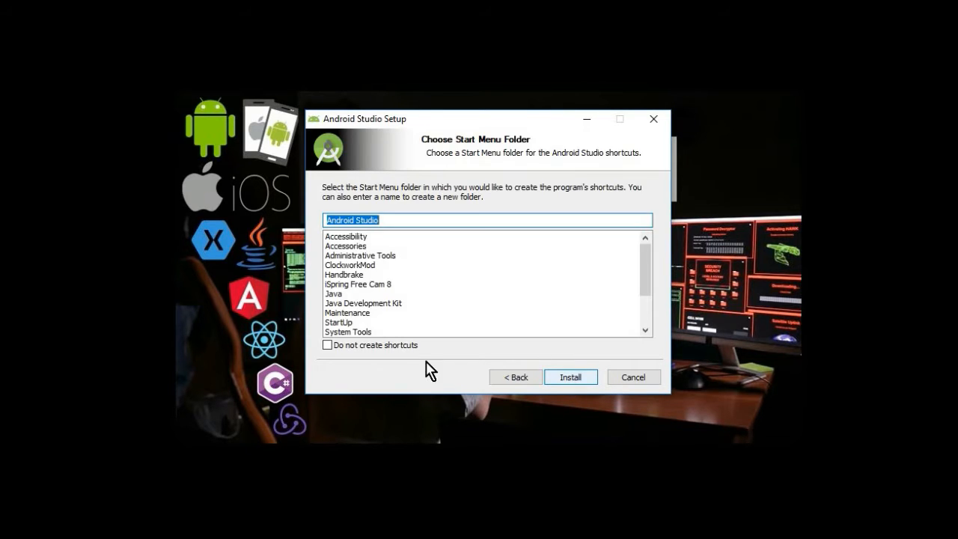
pyautogui.click(596, 380)
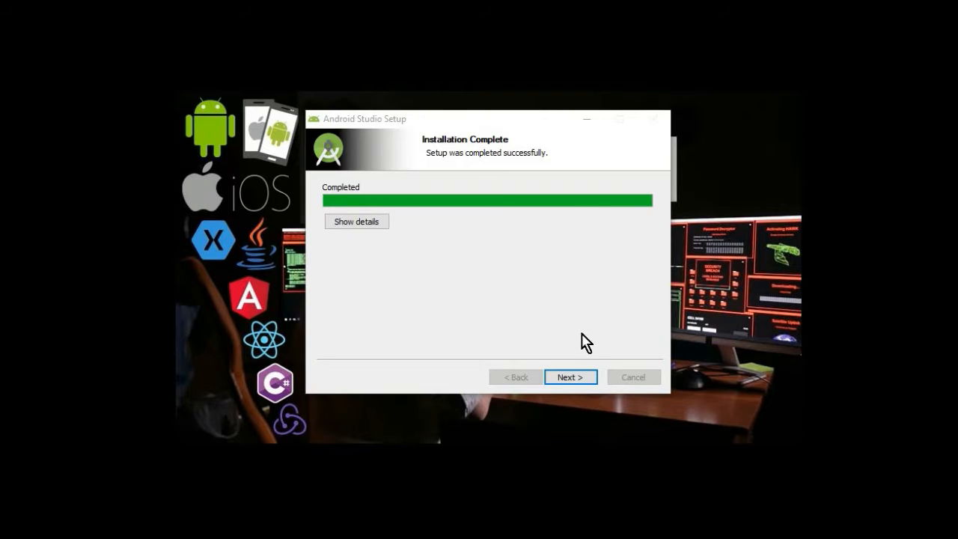
pyautogui.click(570, 377)
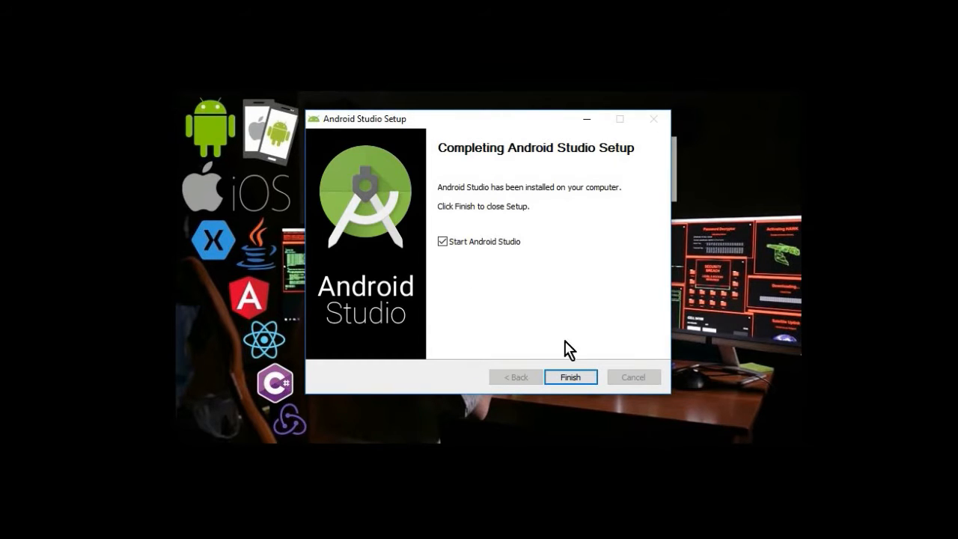
pyautogui.click(571, 380)
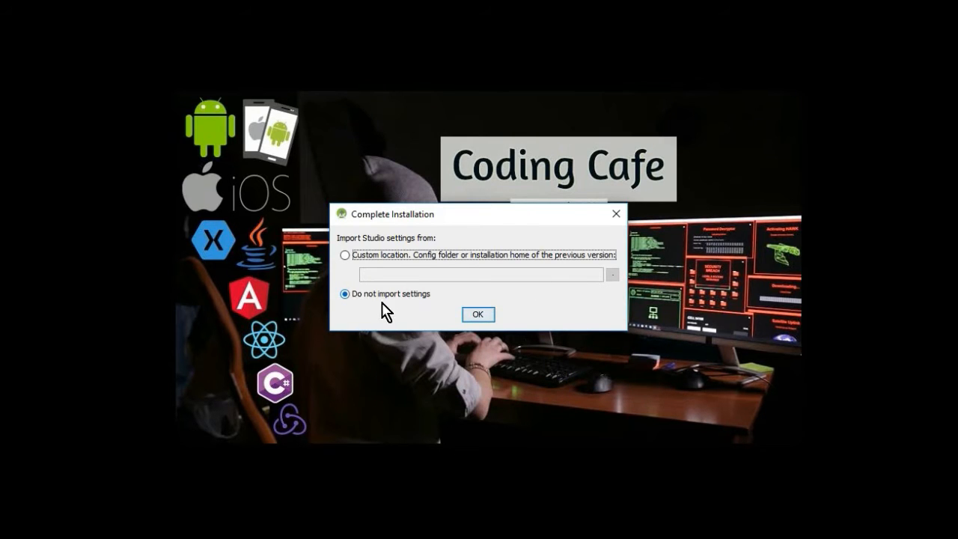
# - Skip importing previous settings and configure the setup wizard with the Standard install type and the Darcula theme
pyautogui.click(478, 314)
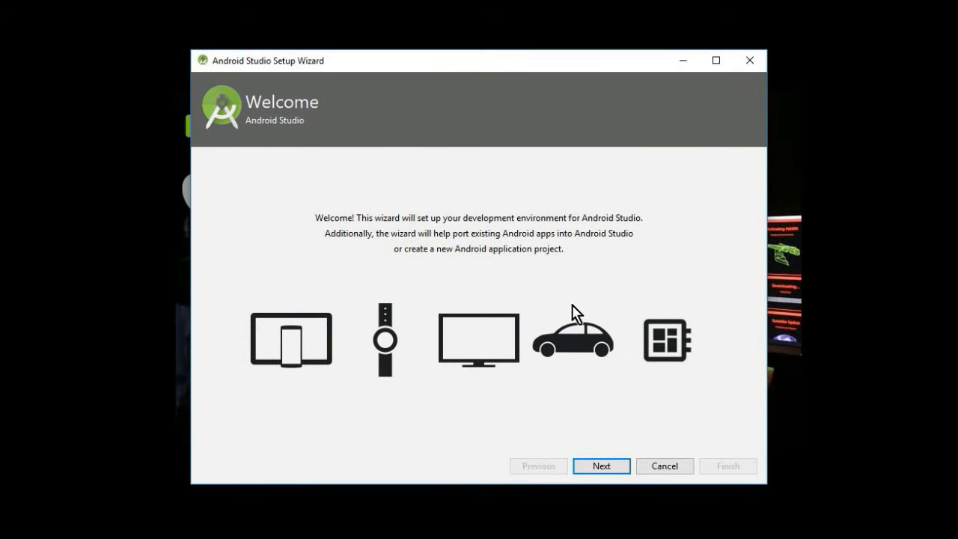
pyautogui.click(615, 475)
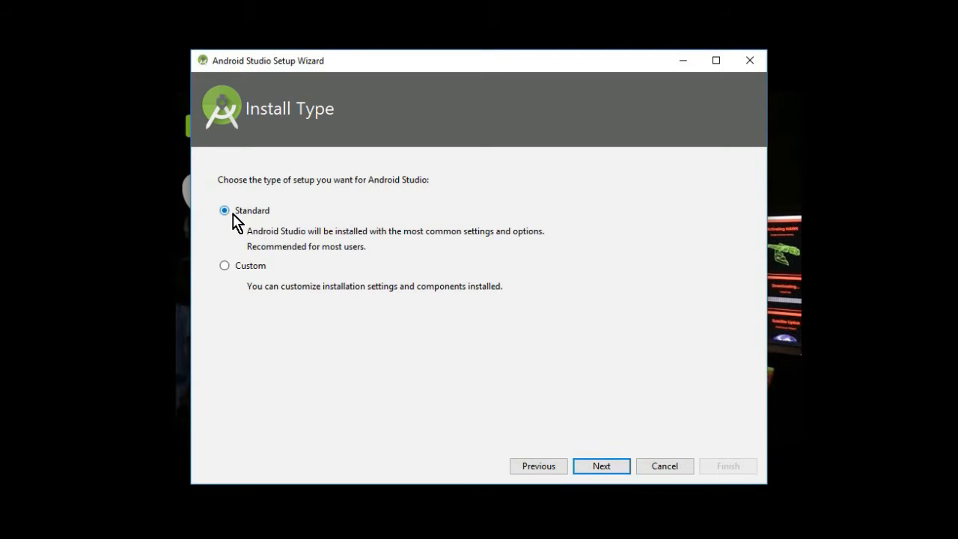
pyautogui.click(612, 473)
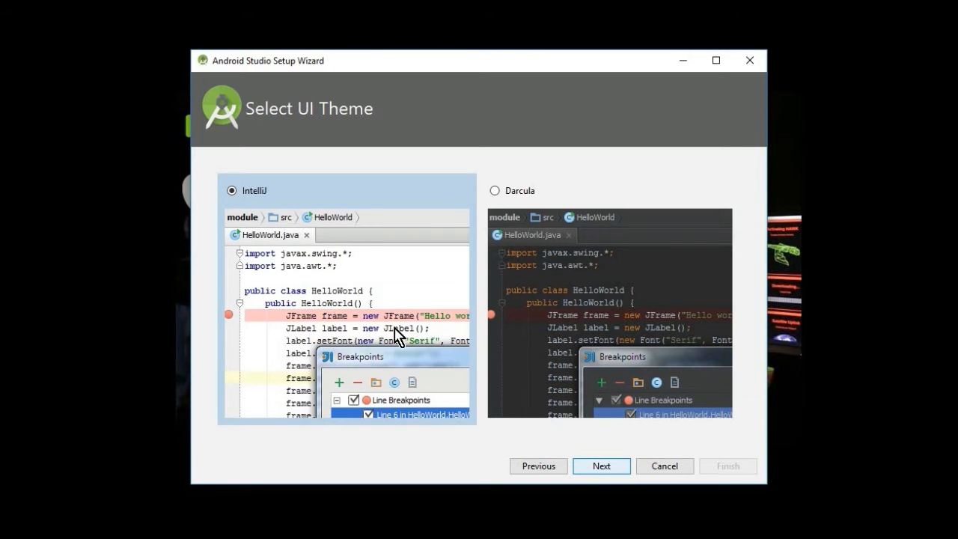
pyautogui.click(521, 190)
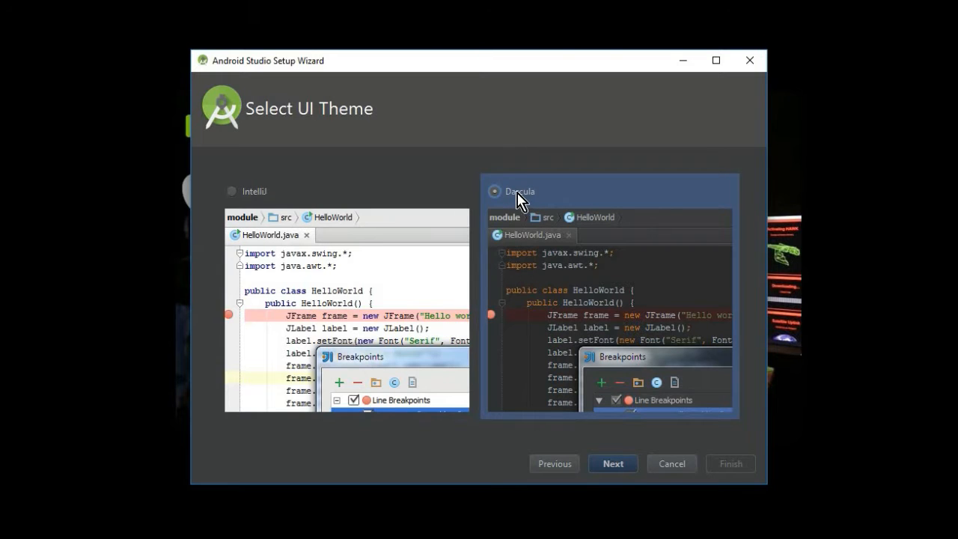
pyautogui.click(613, 464)
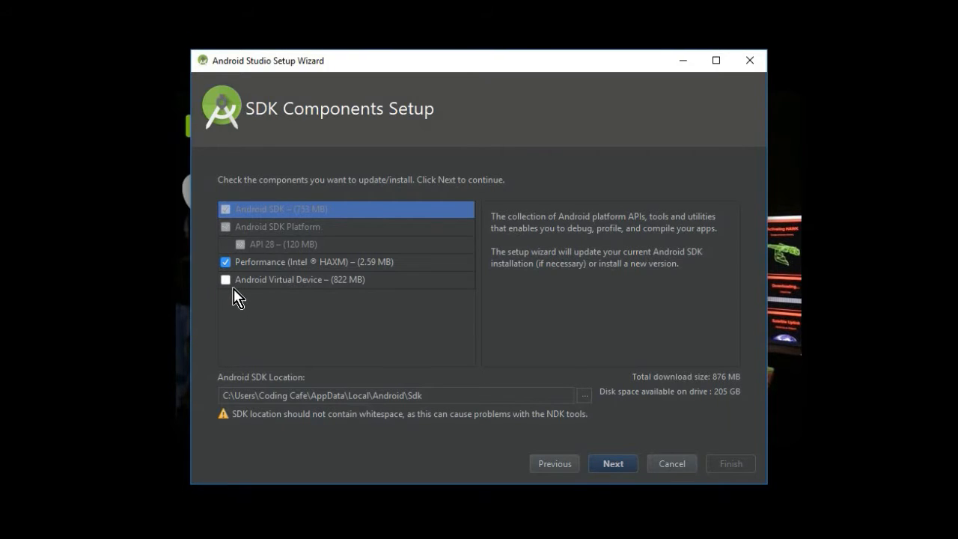
# - Download the SDK components with Intel HAXM but without Android Virtual Device, showing the download details, and finish the wizard
pyautogui.click(613, 466)
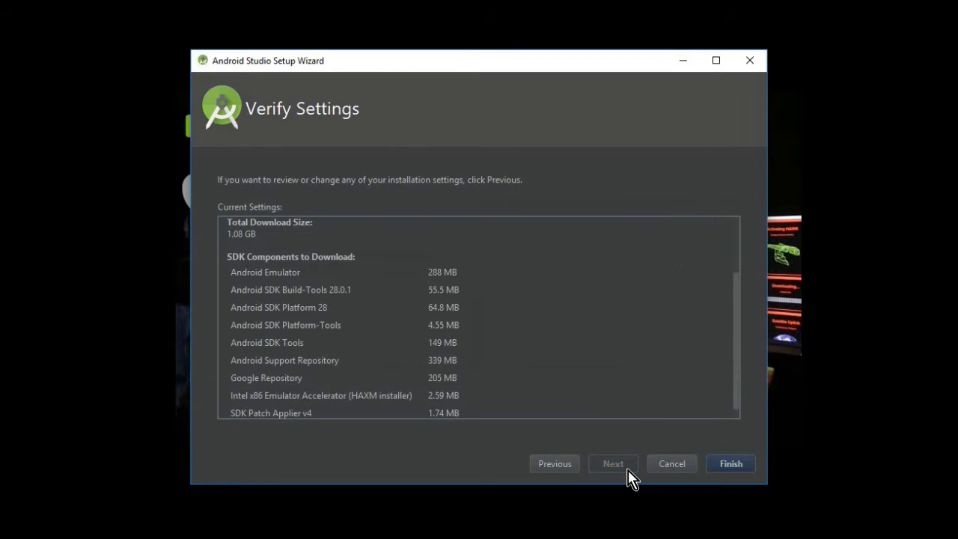
pyautogui.click(735, 466)
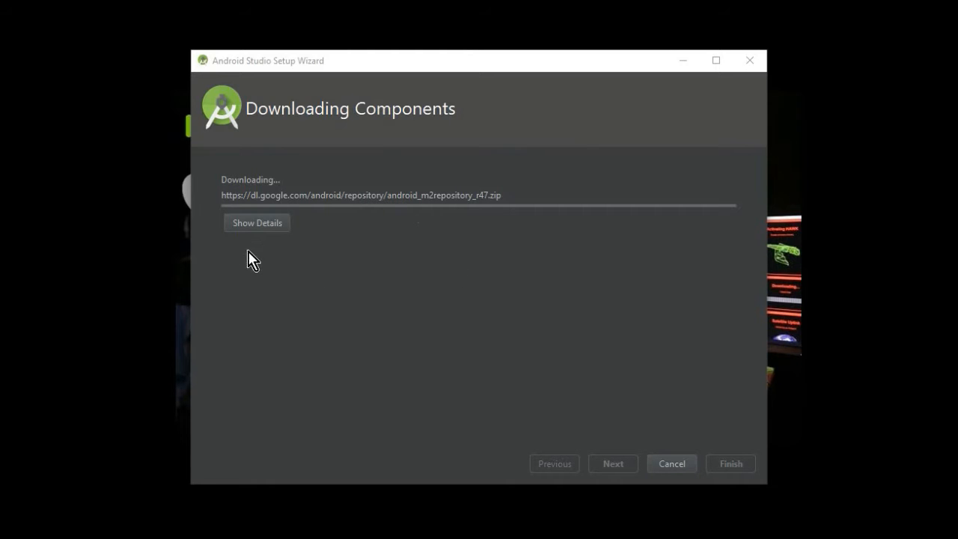
pyautogui.click(263, 227)
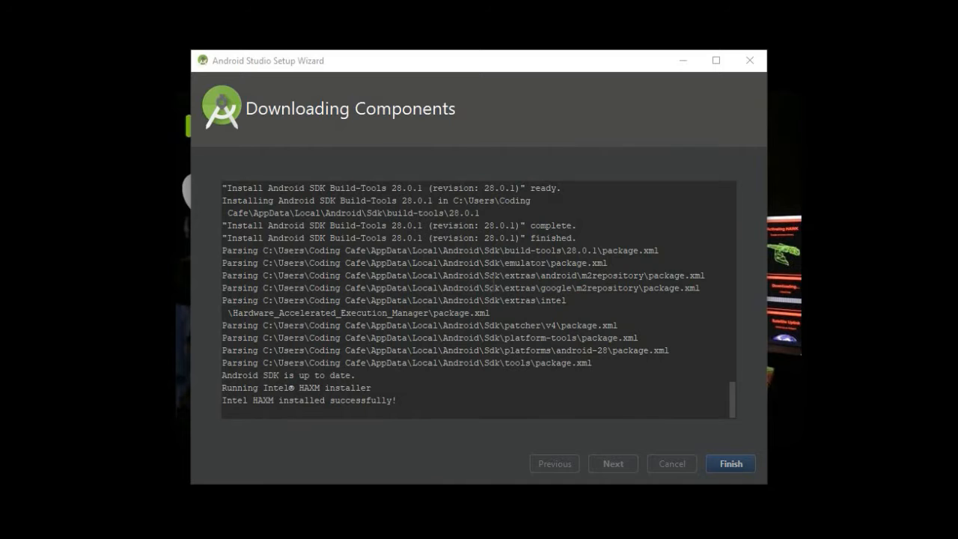
pyautogui.click(730, 464)
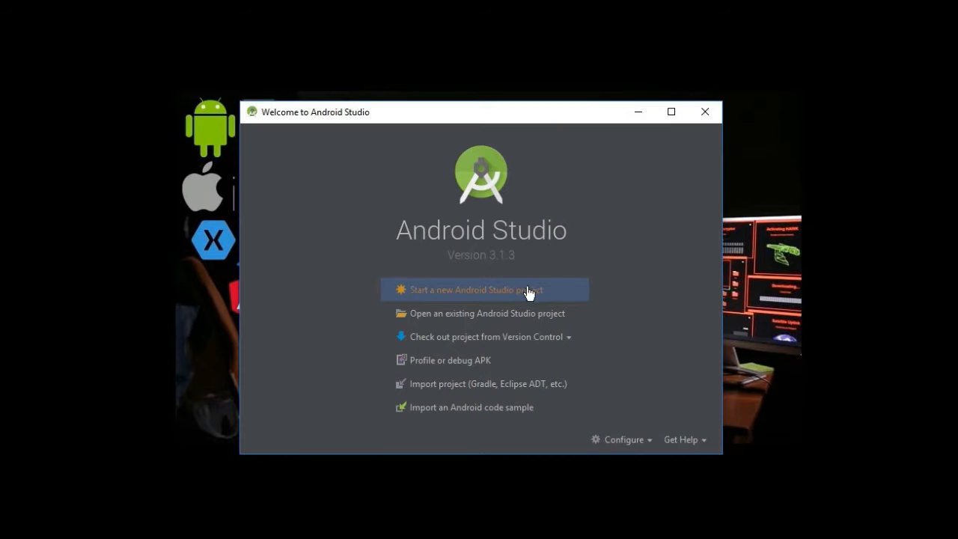
# - Start a new project named My Application and set the Phone and Tablet minimum SDK to API 18: Android 4.3 (Jelly Bean)
pyautogui.click(479, 296)
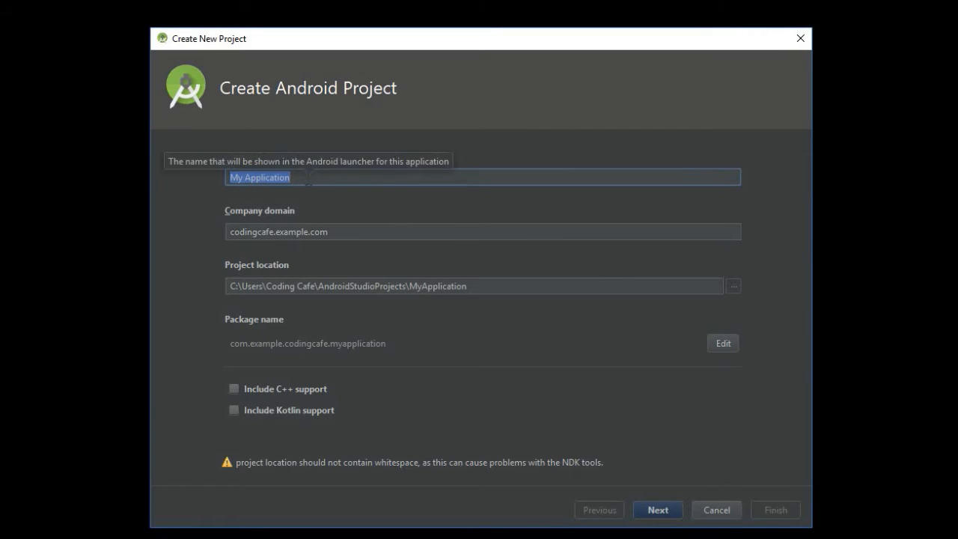
pyautogui.click(660, 515)
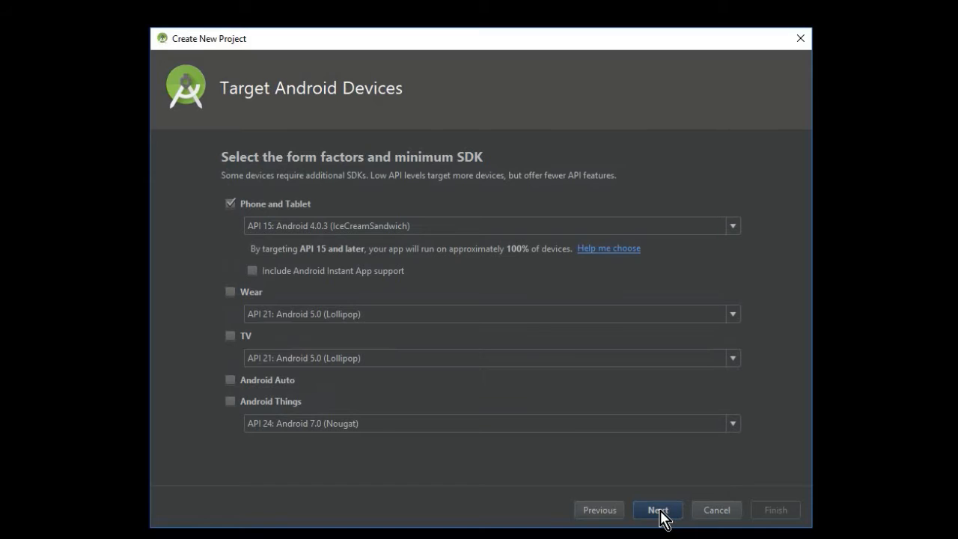
pyautogui.click(436, 227)
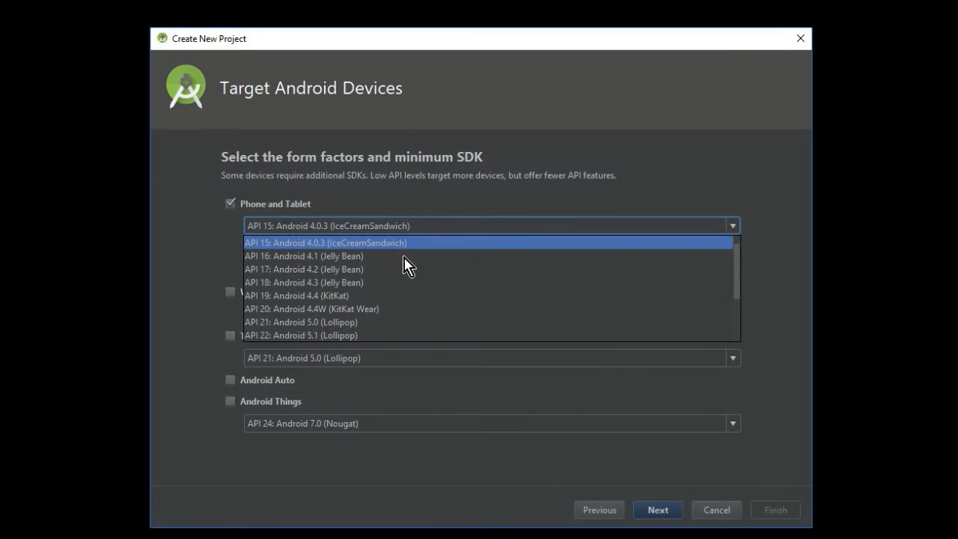
pyautogui.click(389, 283)
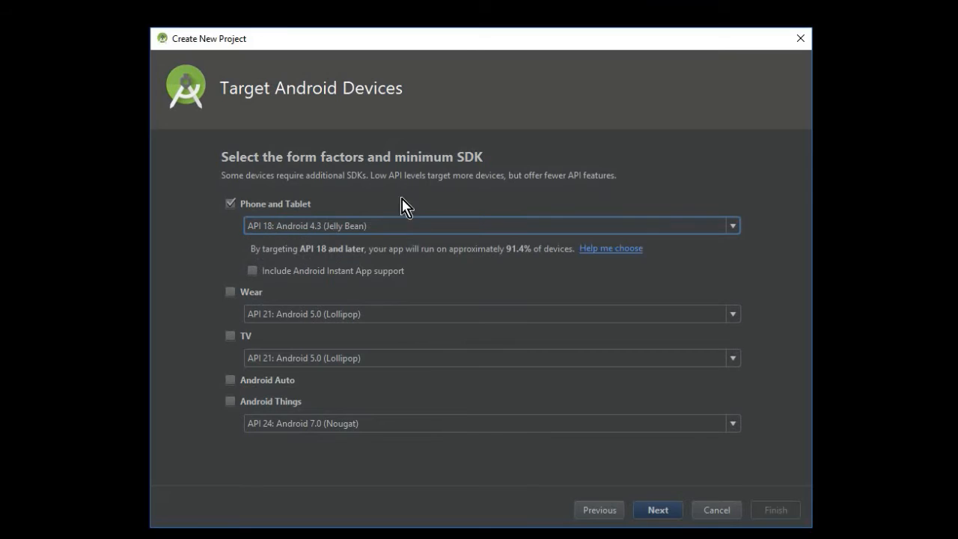
# - Add an Empty Activity named MainActivity with the layout activity_main, and finish creating the project once its components are installed
pyautogui.click(664, 514)
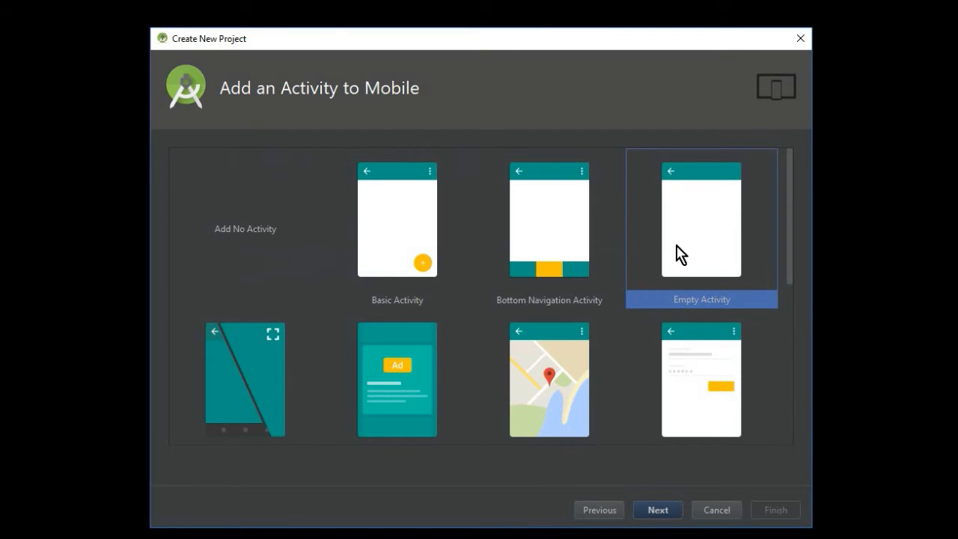
pyautogui.click(666, 510)
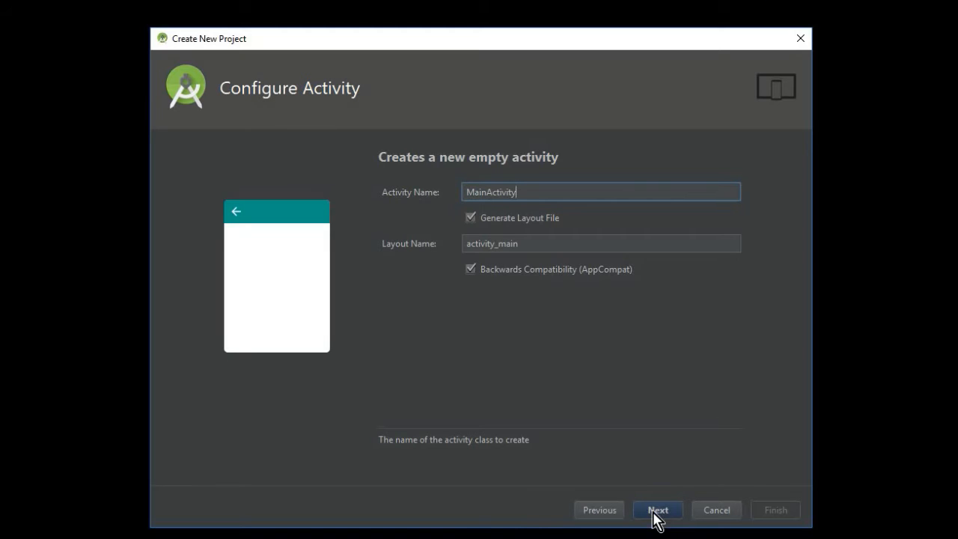
pyautogui.click(658, 515)
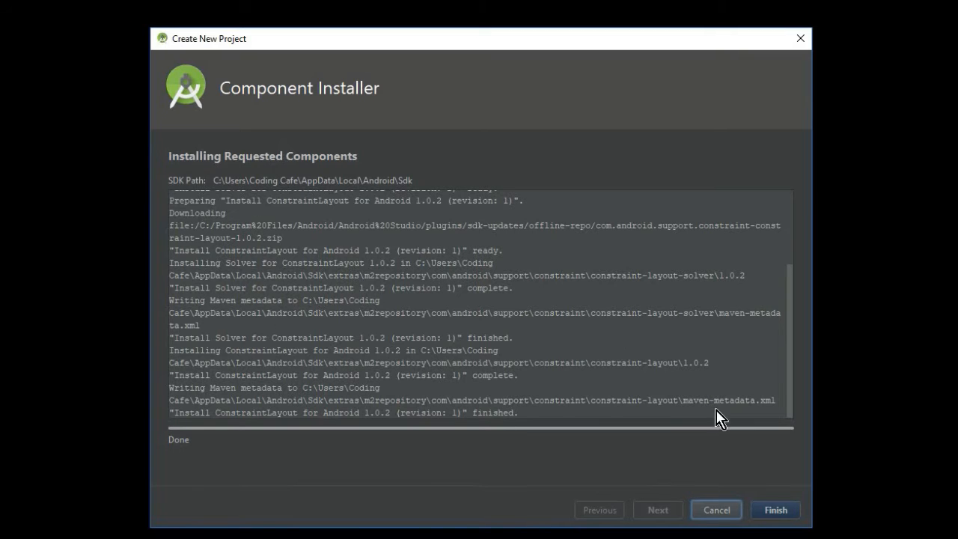
pyautogui.click(778, 515)
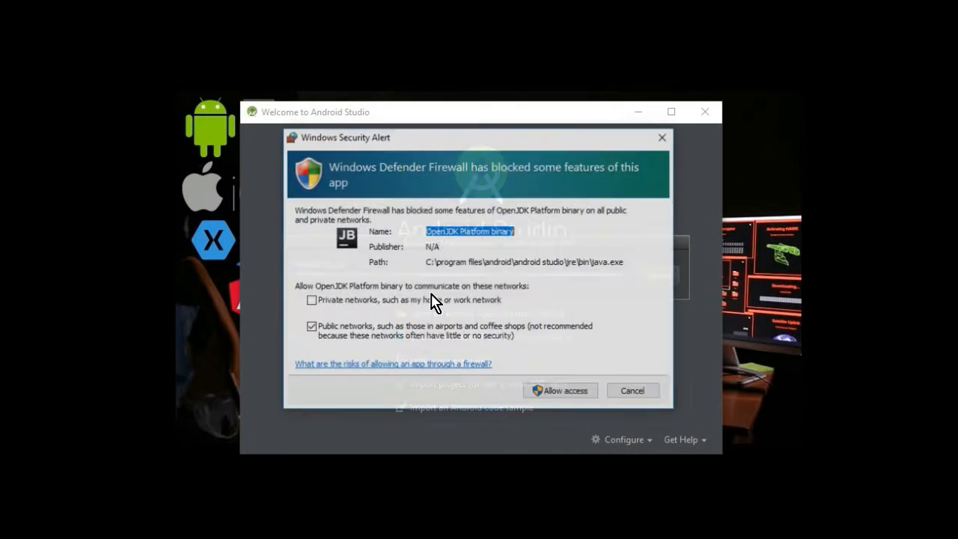
# - Allow OpenJDK Platform binary through the firewall on public networks, dismiss the Tip of the Day, and bring the main window fully into view
pyautogui.click(567, 392)
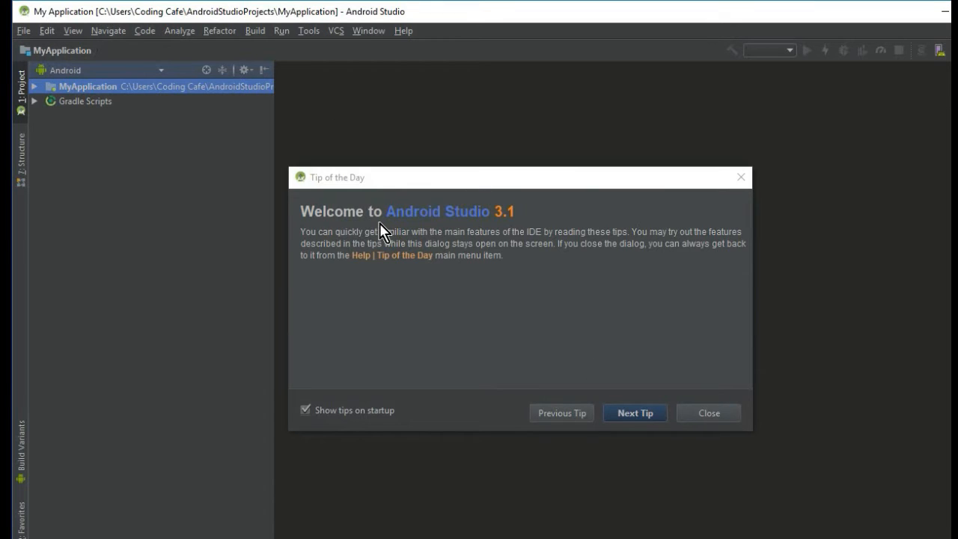
pyautogui.click(716, 412)
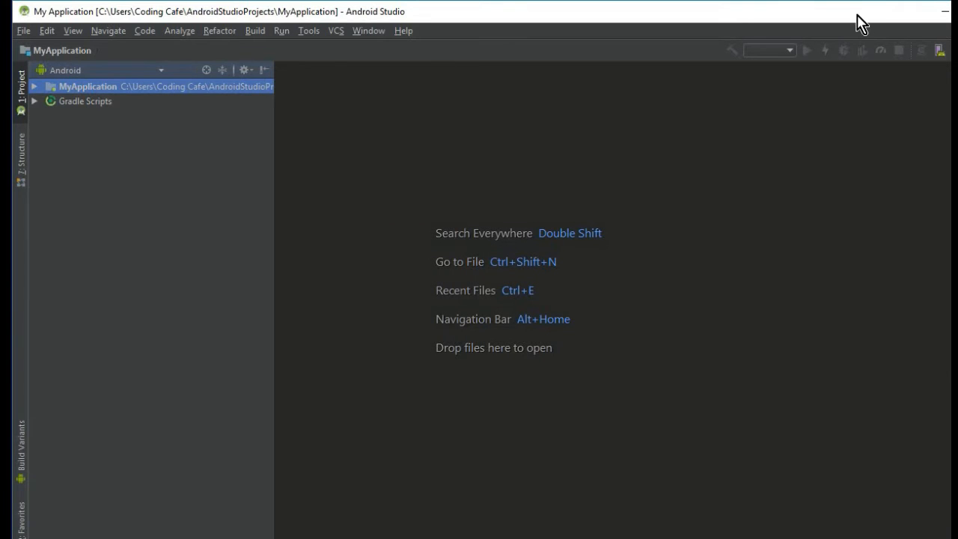
pyautogui.moveTo(957, 152)
pyautogui.mouseDown()
pyautogui.moveTo(933, 152)
pyautogui.moveTo(946, 152)
pyautogui.mouseUp()
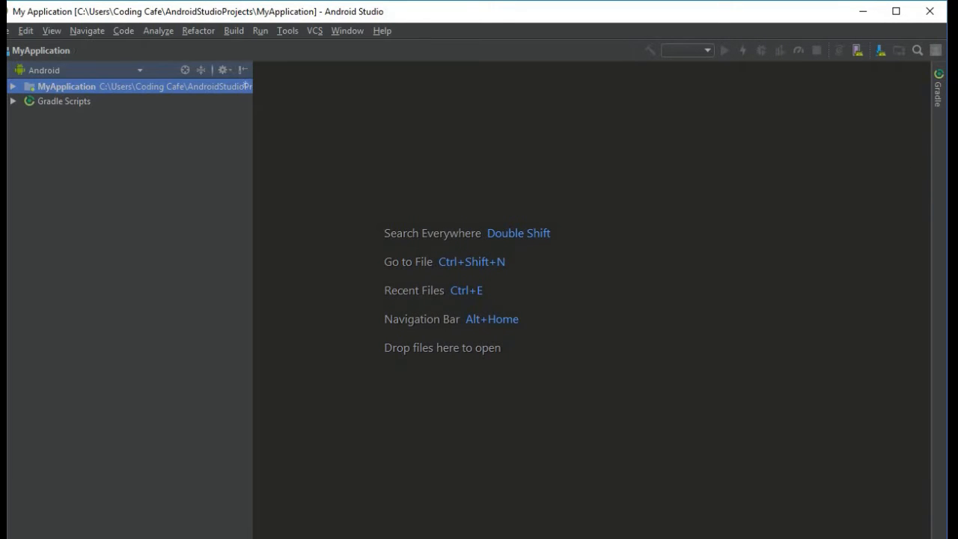
pyautogui.moveTo(0, 299); pyautogui.dragTo(7, 299)
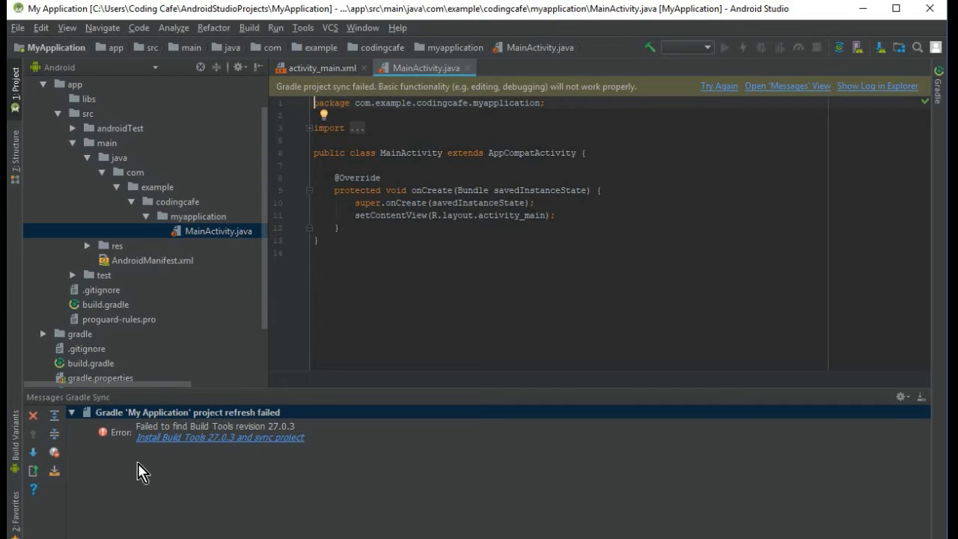
# - Install the missing Build Tools 27.0.3 from the Gradle sync error, accepting the android-sdk-license, and finish so the project syncs
pyautogui.click(157, 443)
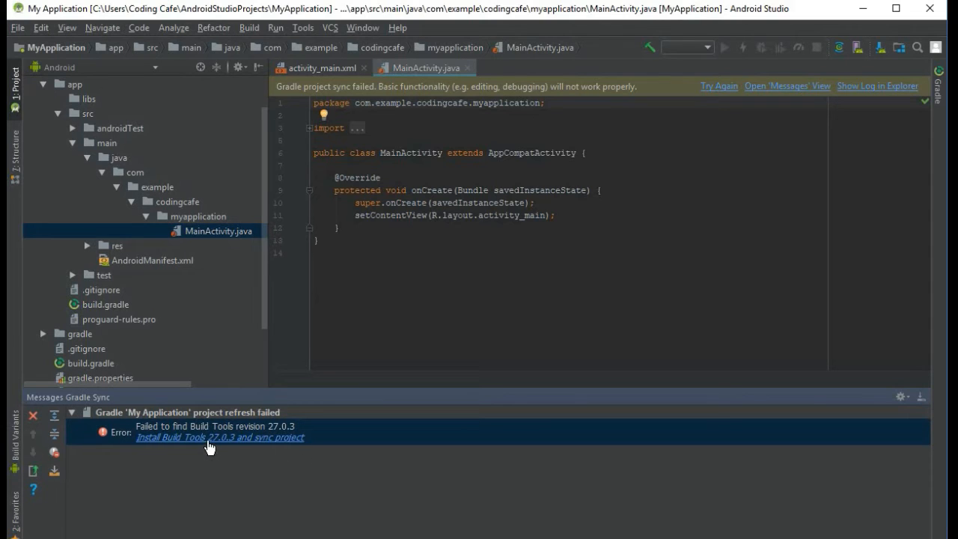
pyautogui.click(209, 447)
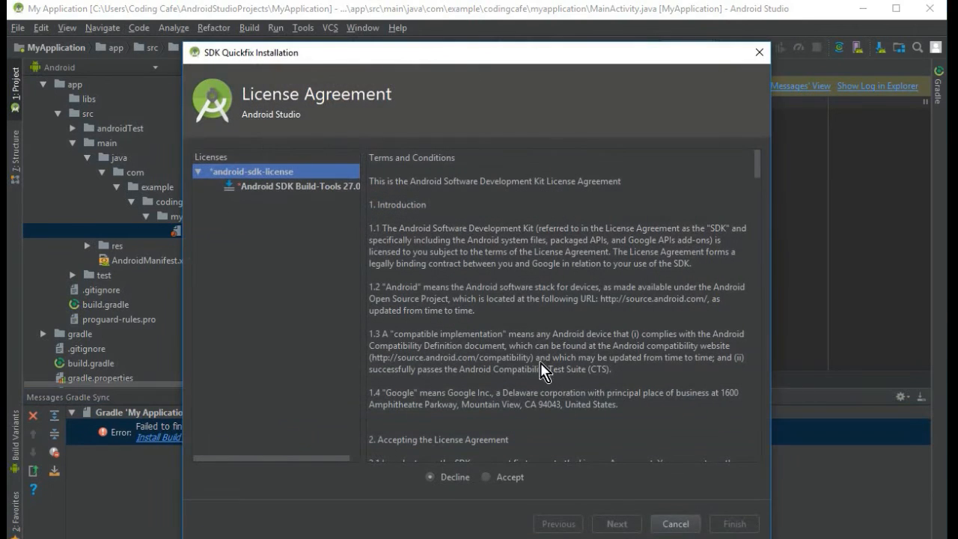
pyautogui.moveTo(509, 54); pyautogui.dragTo(509, 36)
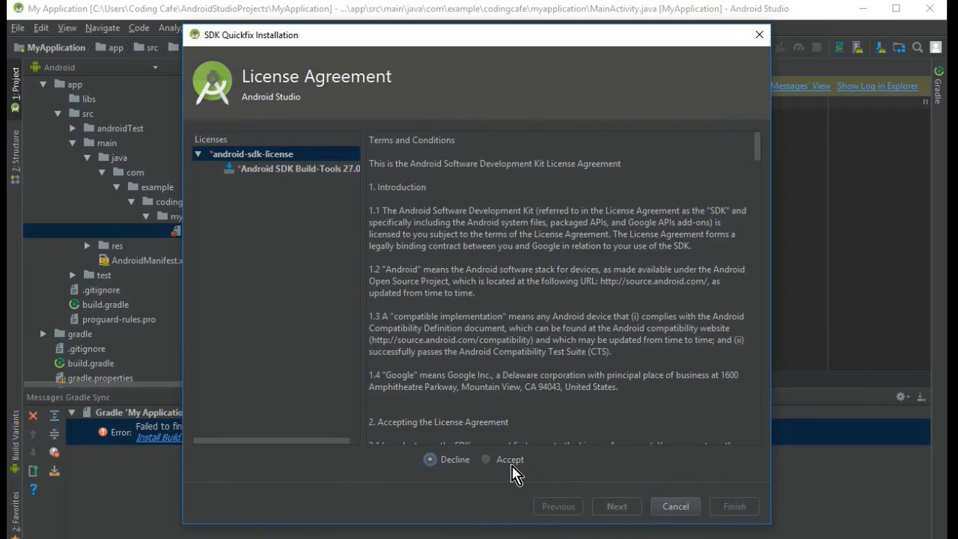
pyautogui.click(509, 460)
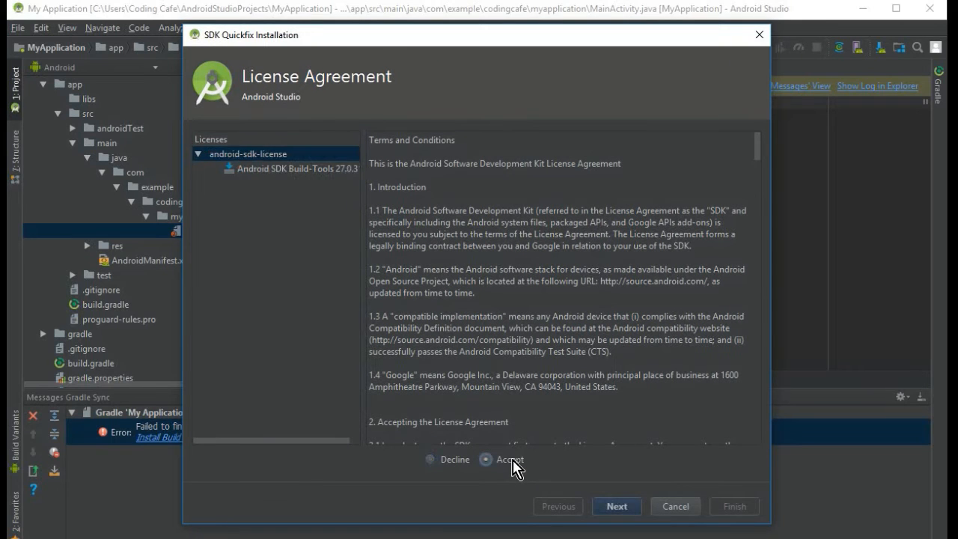
pyautogui.click(617, 507)
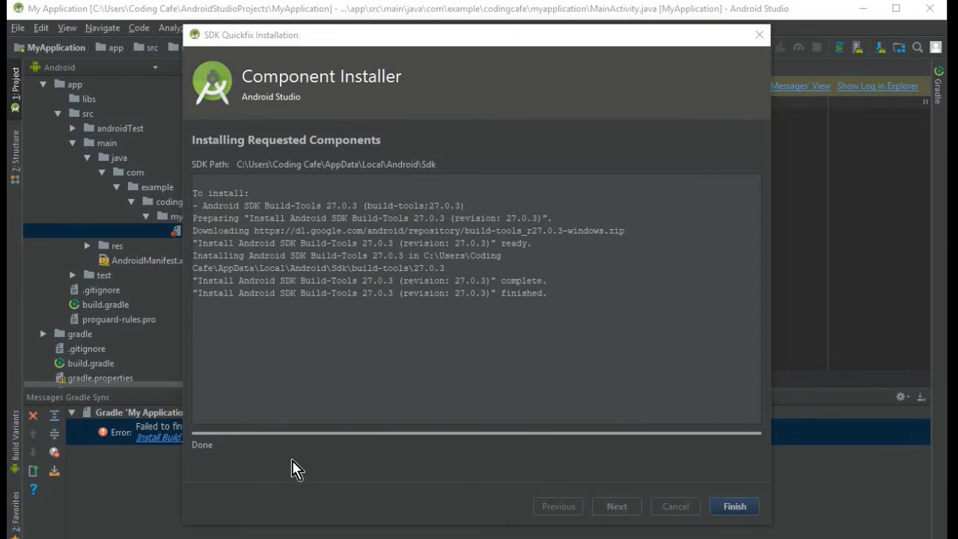
pyautogui.click(745, 513)
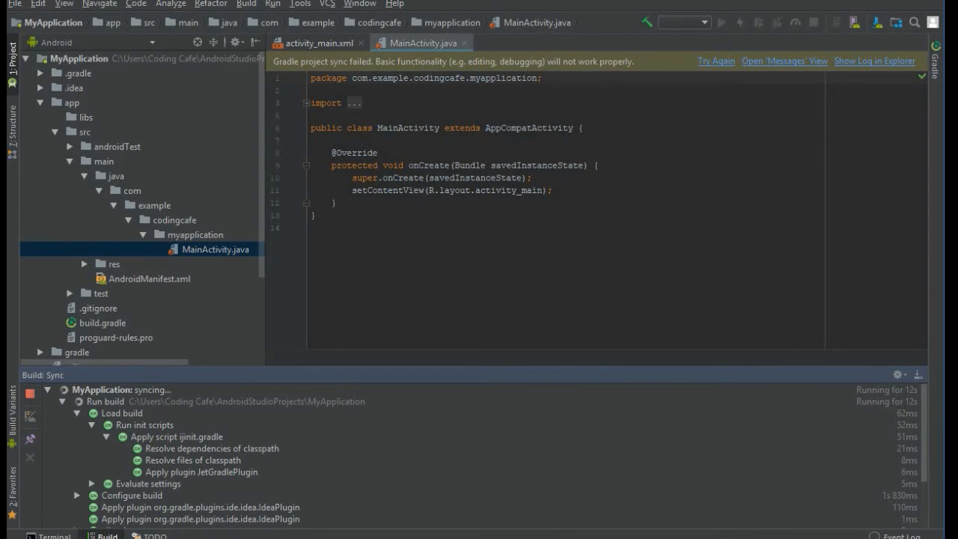
# - Fit the main window on the screen and hide the build output
pyautogui.moveTo(553, 538); pyautogui.dragTo(552, 532)
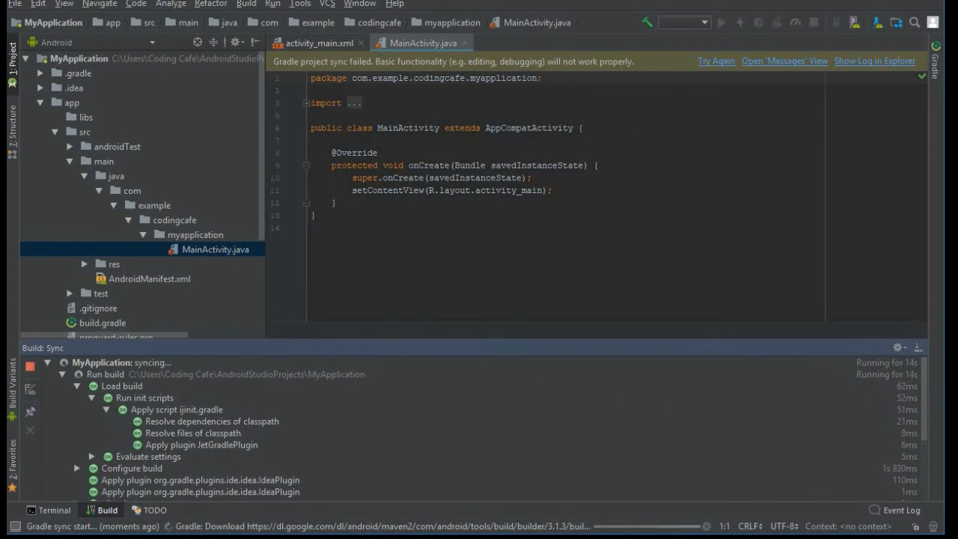
pyautogui.moveTo(552, 0); pyautogui.dragTo(552, 2)
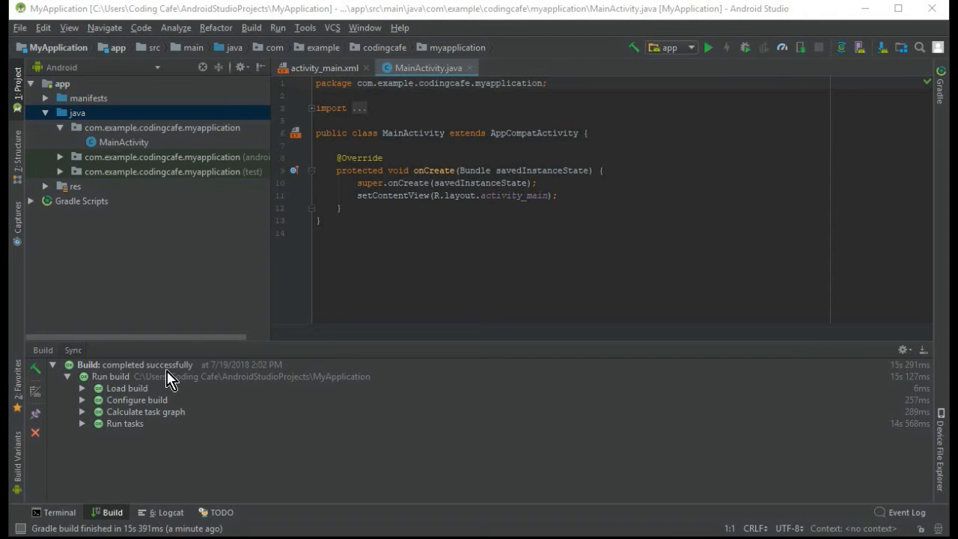
pyautogui.click(923, 349)
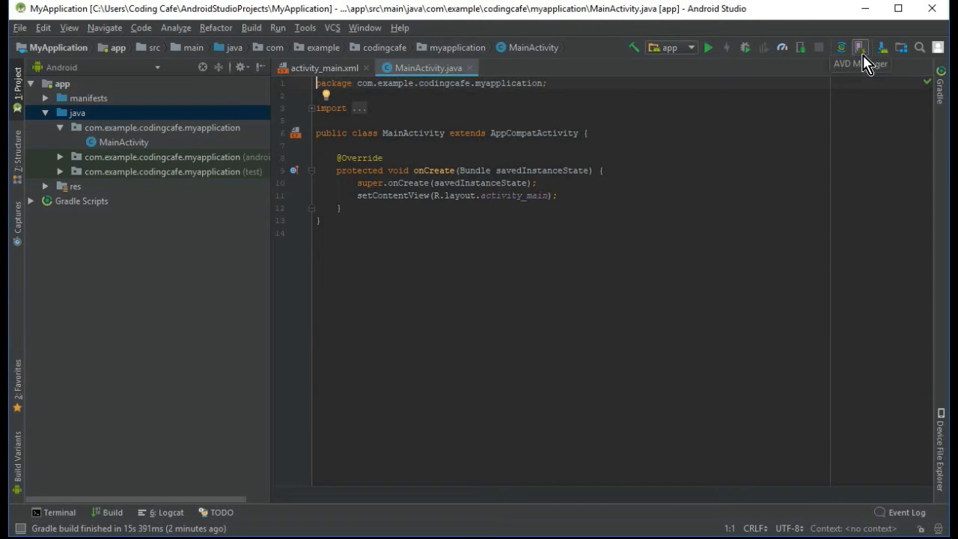
# - Start a new virtual device in the AVD Manager using the Nexus 6 phone as its hardware definition
pyautogui.click(859, 54)
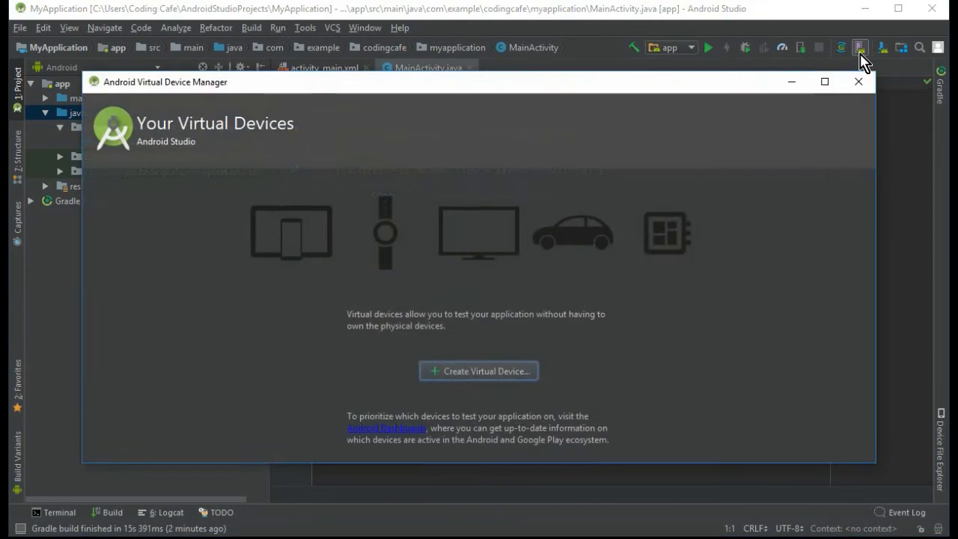
pyautogui.click(484, 374)
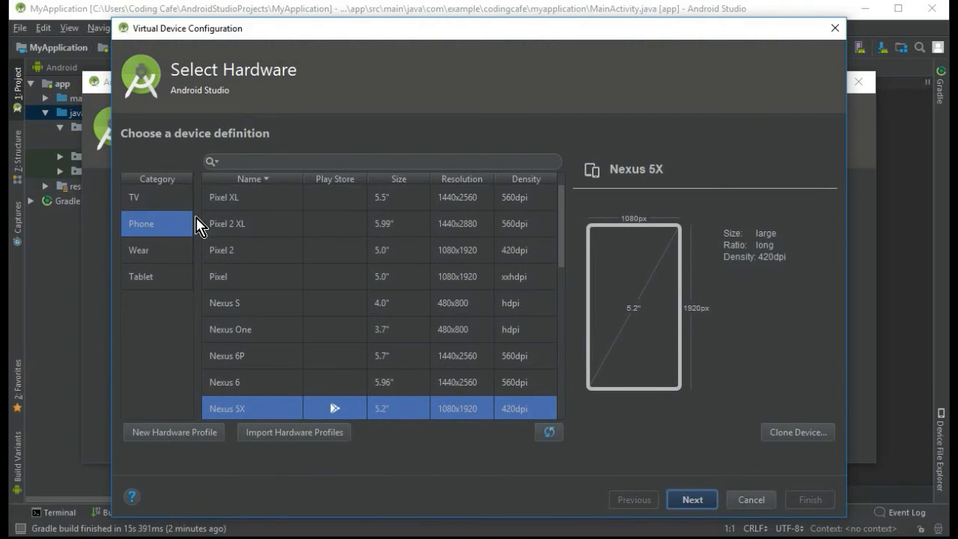
pyautogui.scroll(-10, 470, 333)
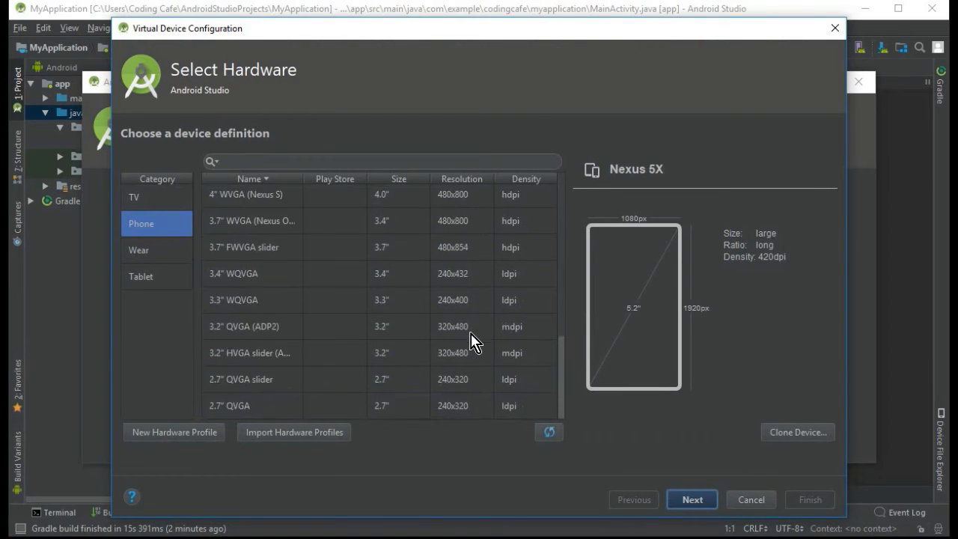
pyautogui.scroll(10, 470, 334)
pyautogui.scroll(-1, 427, 389)
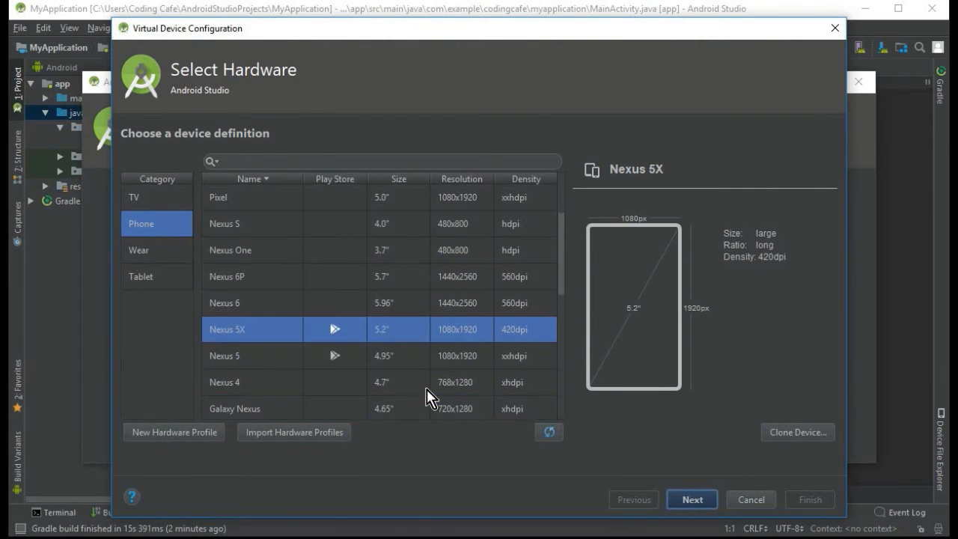
pyautogui.click(258, 309)
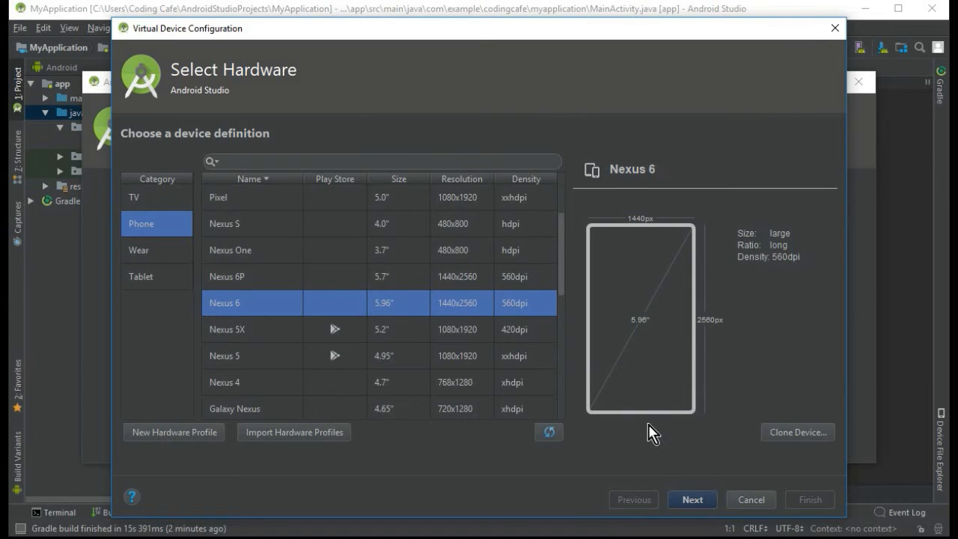
pyautogui.click(692, 500)
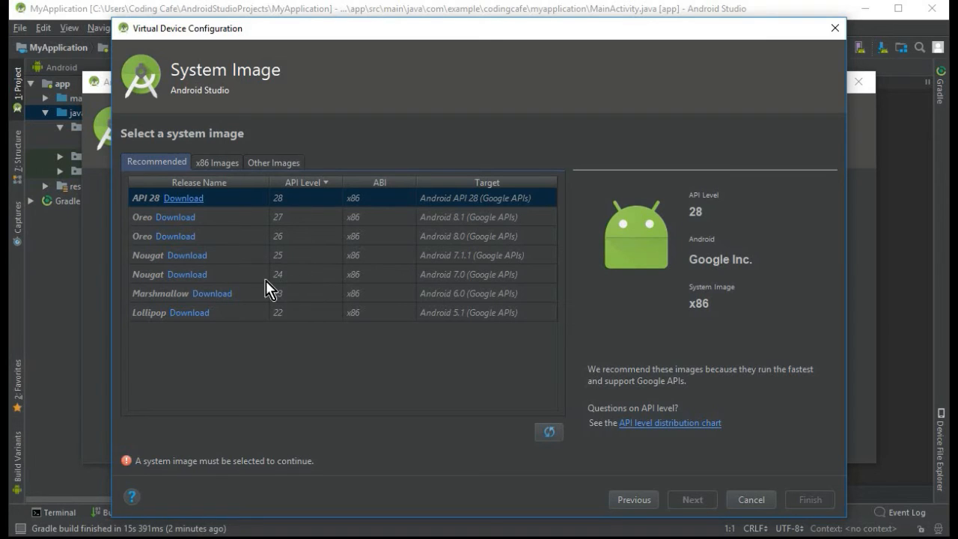
# - Download and install the Marshmallow system image for API level 23, x86, Android 6.0 (Google APIs)
pyautogui.click(296, 288)
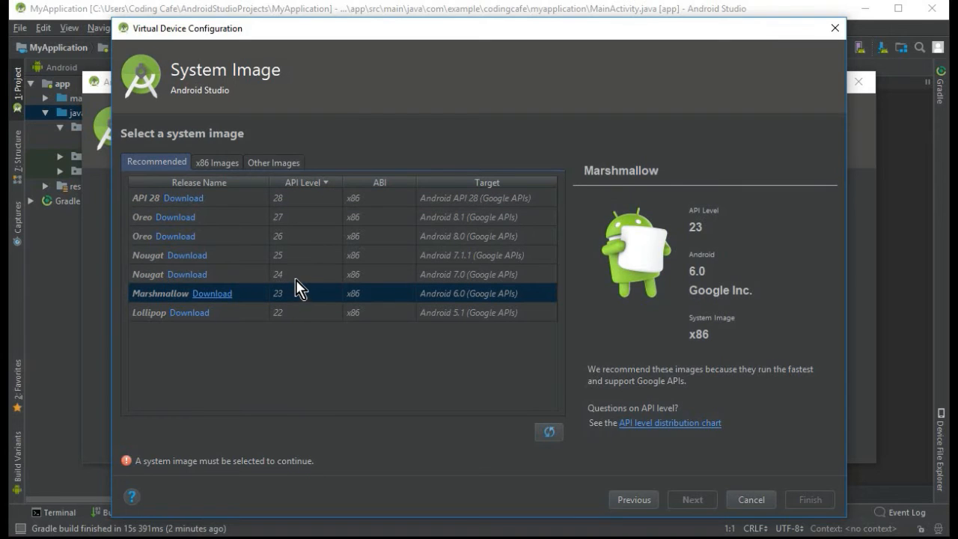
pyautogui.click(296, 274)
pyautogui.click(309, 294)
pyautogui.click(225, 303)
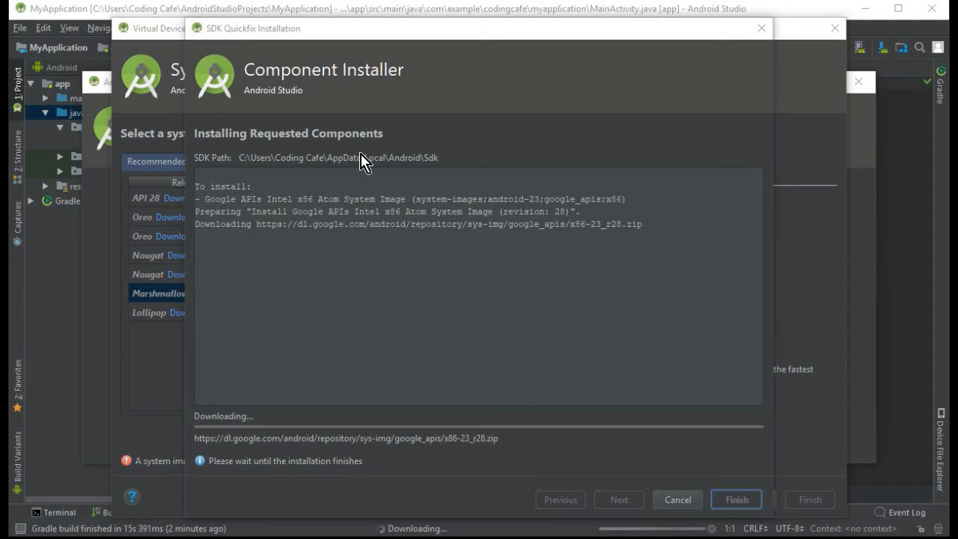
pyautogui.moveTo(342, 28); pyautogui.dragTo(309, 38)
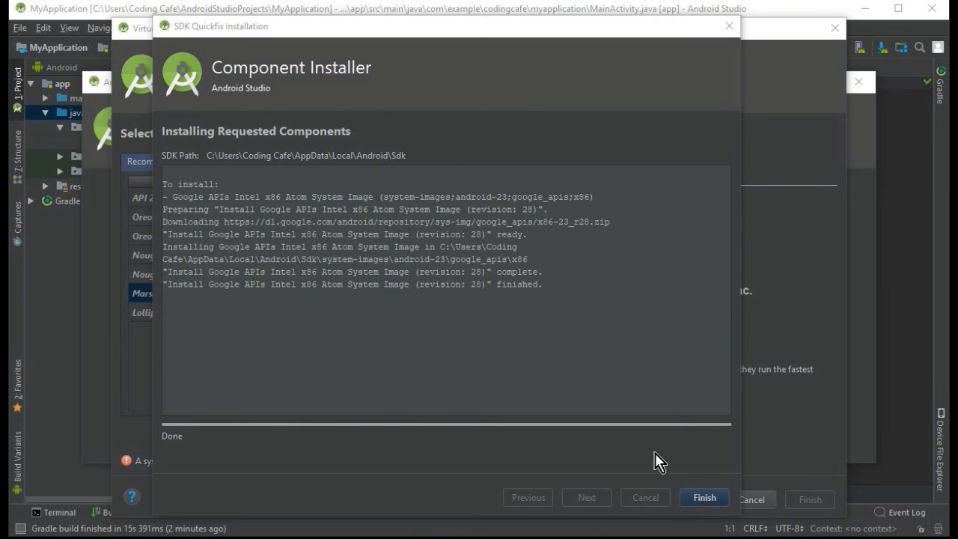
pyautogui.click(705, 498)
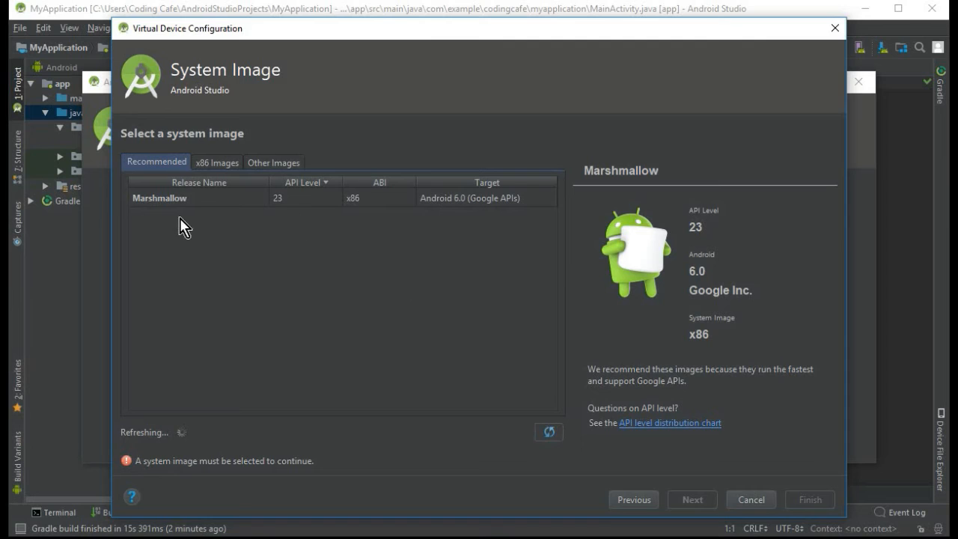
# - Finish the virtual device with the Marshmallow API 23 image, portrait startup orientation, automatic graphics and the device frame enabled
pyautogui.click(283, 200)
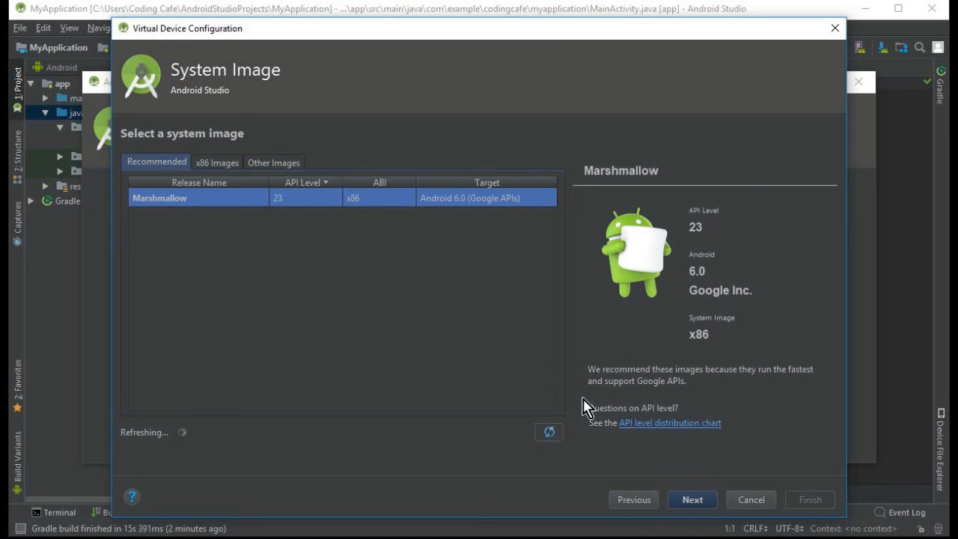
pyautogui.click(700, 505)
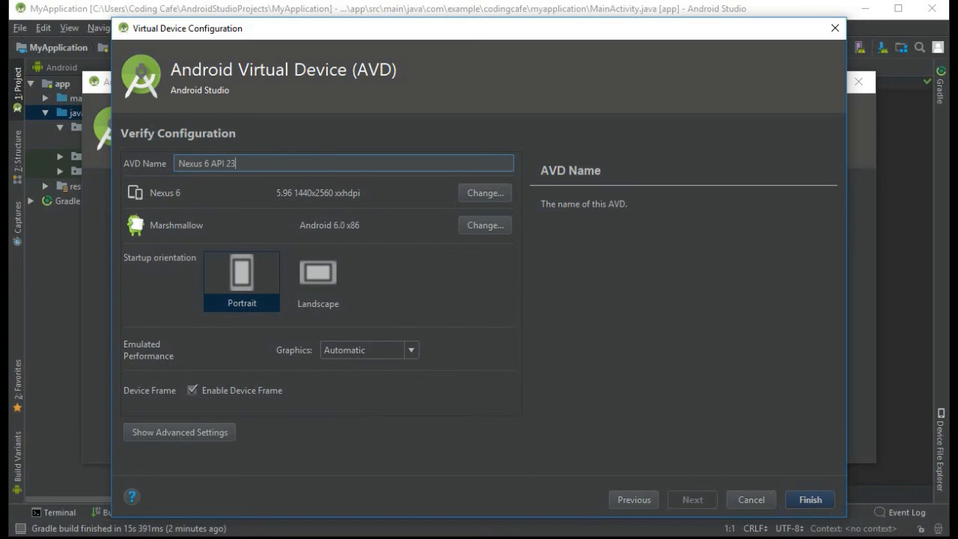
pyautogui.click(808, 500)
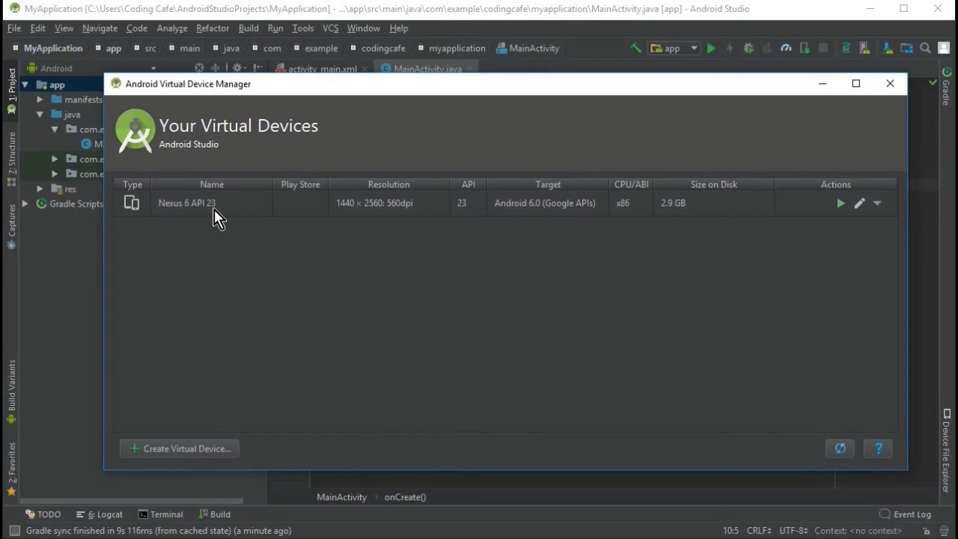
# - Launch the Nexus 6 API 23 virtual device, dismiss its welcome screen and close the Android Virtual Device Manager
pyautogui.click(840, 203)
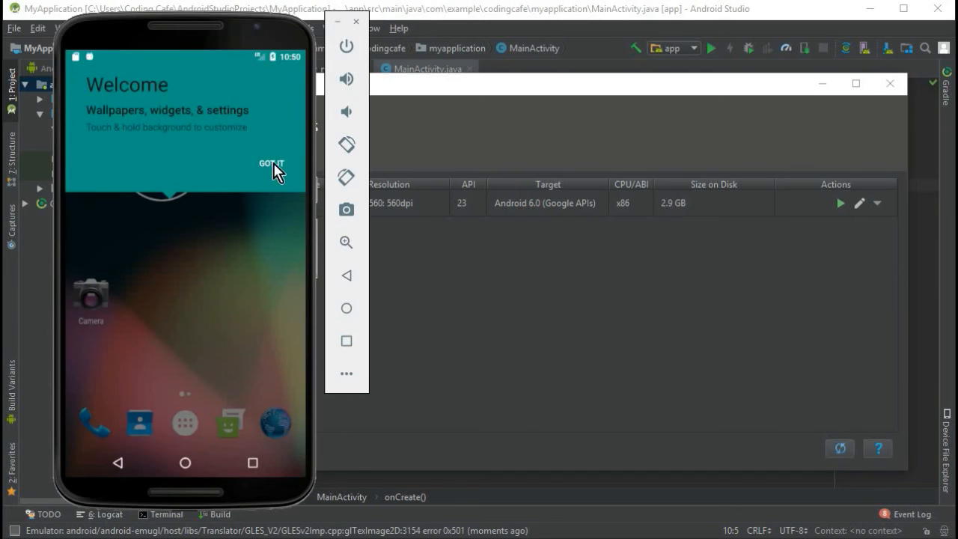
pyautogui.click(272, 163)
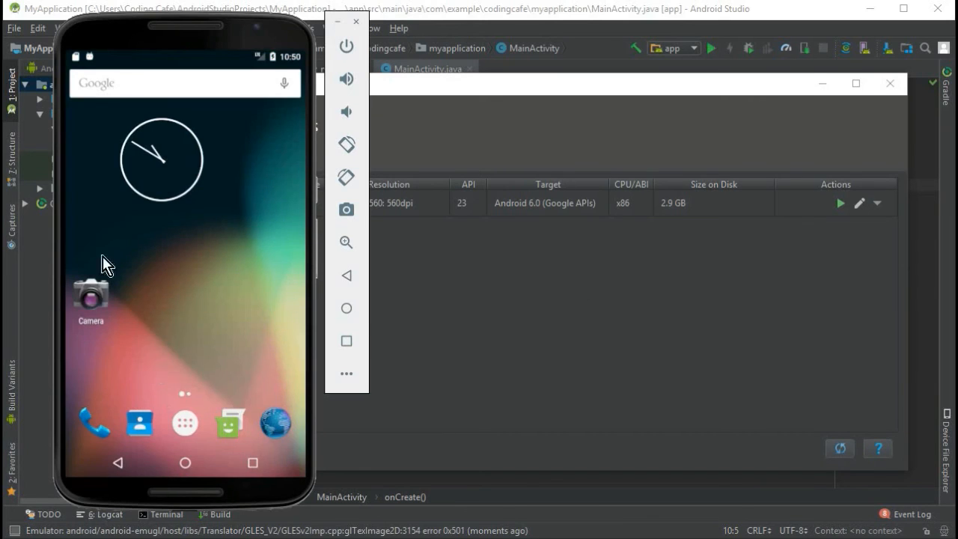
pyautogui.click(890, 84)
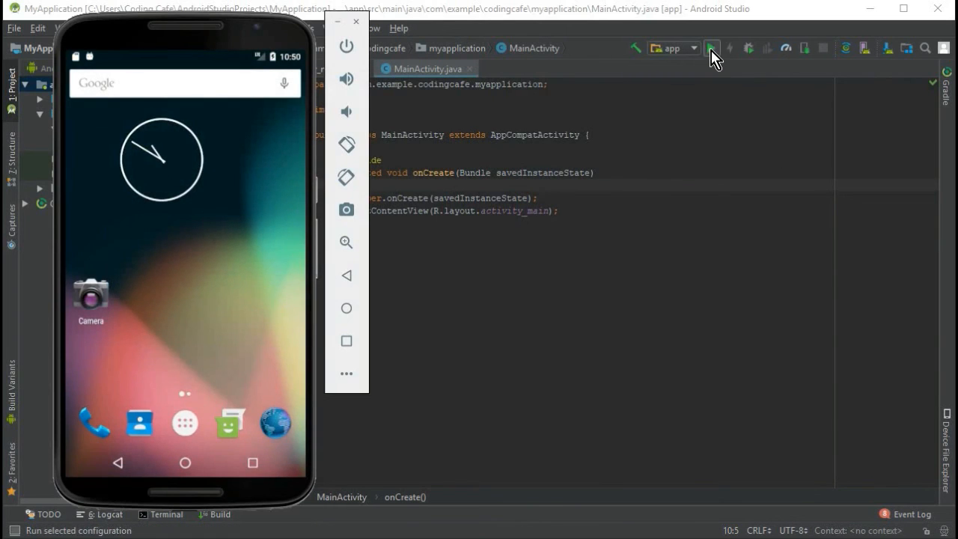
# - Run the app on the connected Nexus 6 API 23 device, proceeding without Instant Run
pyautogui.click(711, 53)
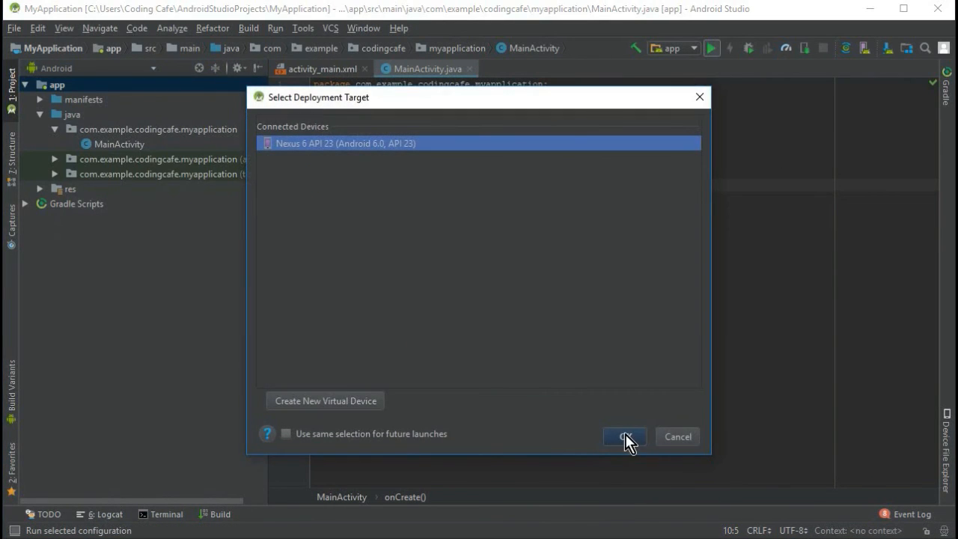
pyautogui.click(625, 436)
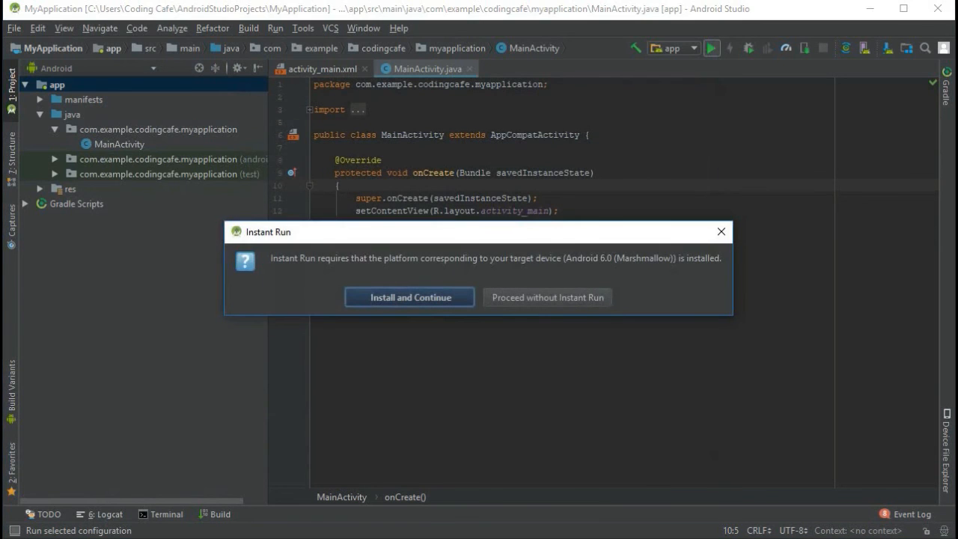
pyautogui.click(565, 301)
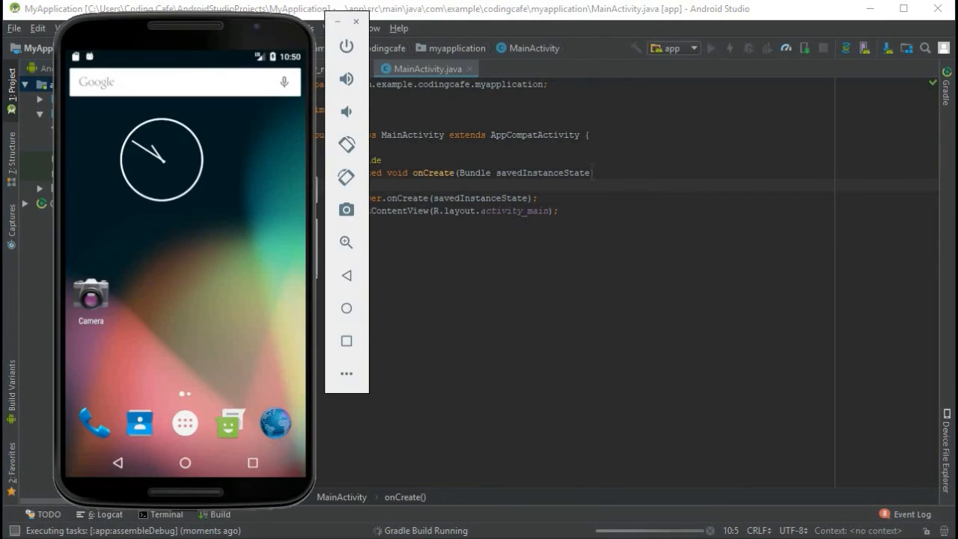
pyautogui.moveTo(184, 29); pyautogui.dragTo(474, 53)
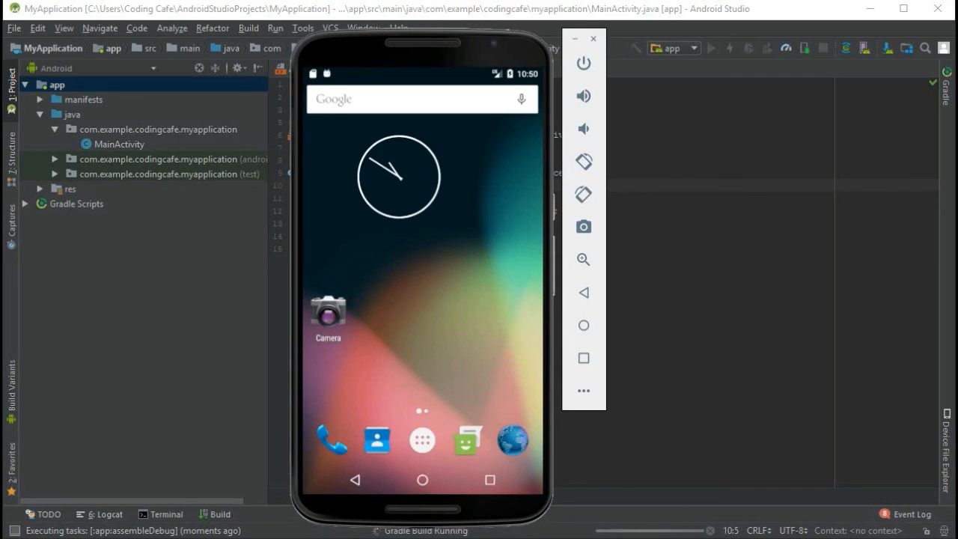
pyautogui.moveTo(520, 55); pyautogui.dragTo(461, 49)
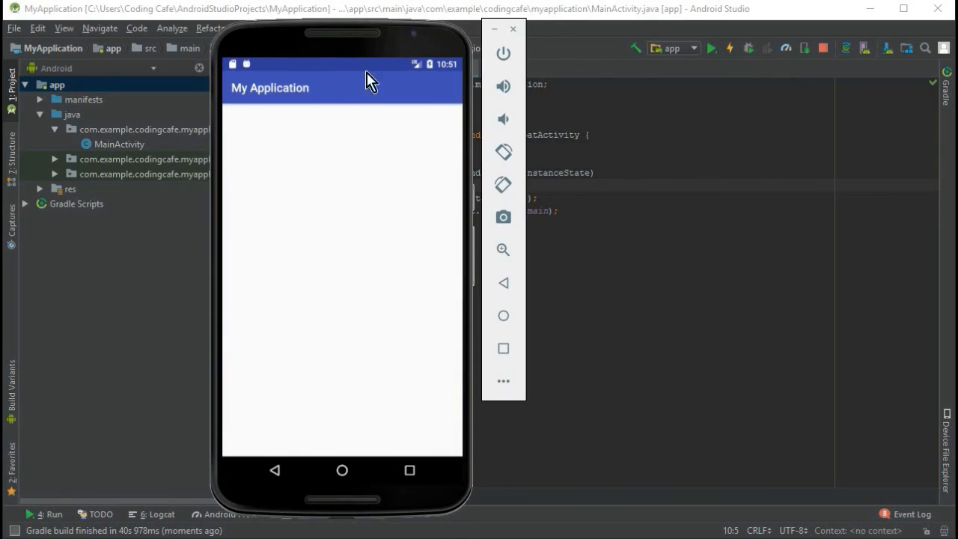
# - Move the emulator window off the code and highlight the MainActivity class in MainActivity.java
pyautogui.moveTo(366, 52); pyautogui.dragTo(678, 62)
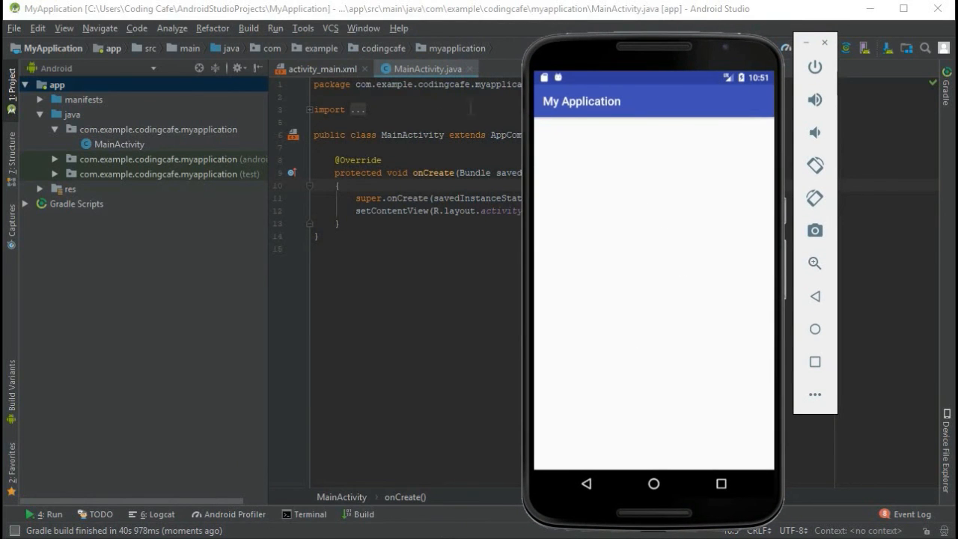
pyautogui.click(426, 67)
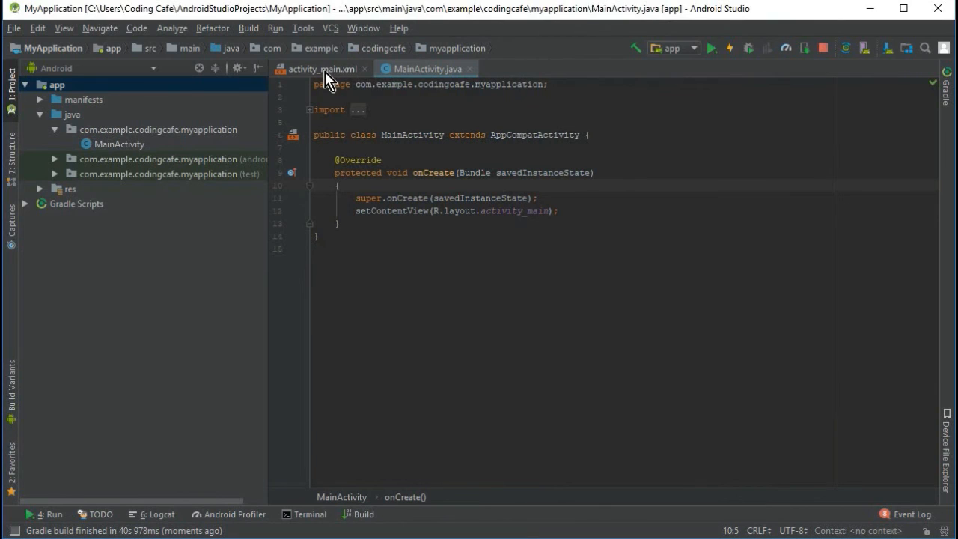
pyautogui.moveTo(434, 249); pyautogui.dragTo(419, 122)
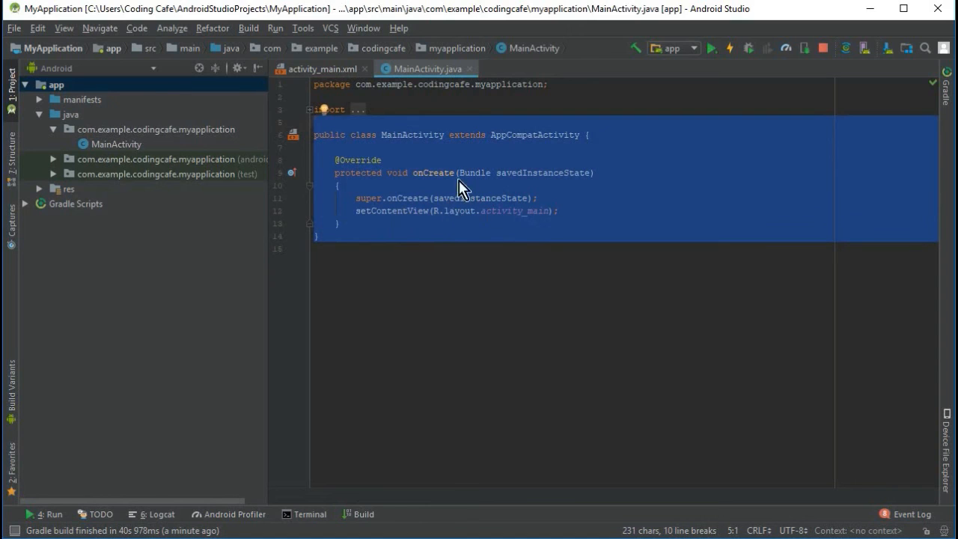
# - Set the editor font size to 16 in the settings and apply the change
pyautogui.click(14, 28)
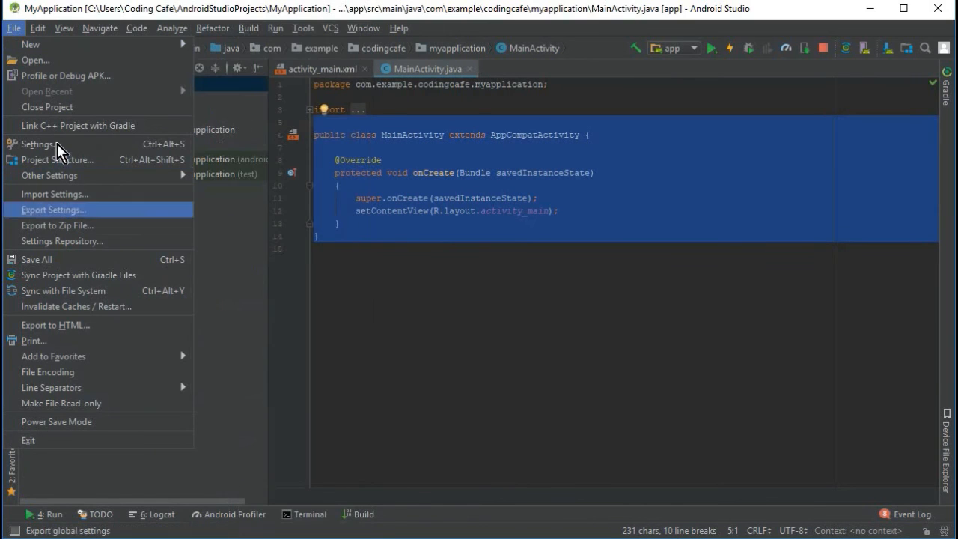
pyautogui.click(52, 145)
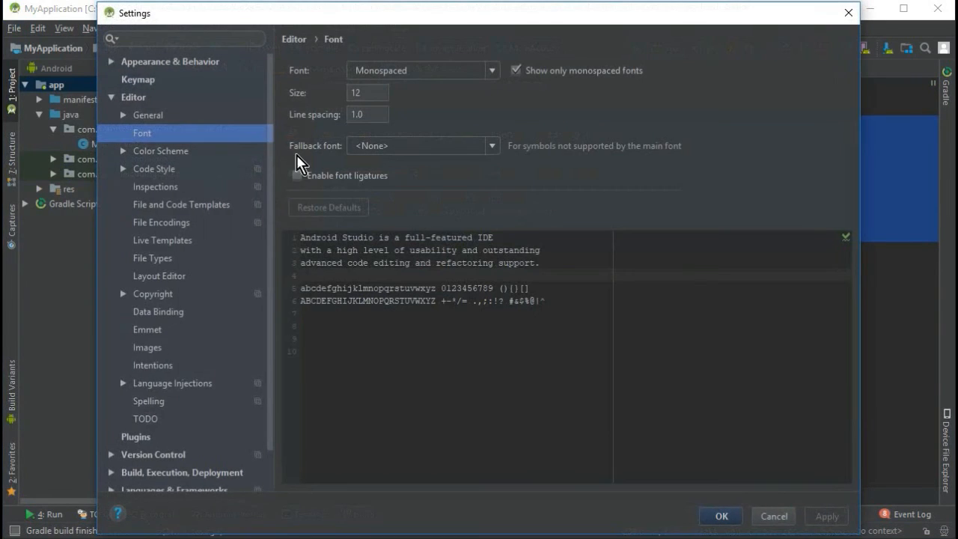
pyautogui.click(117, 101)
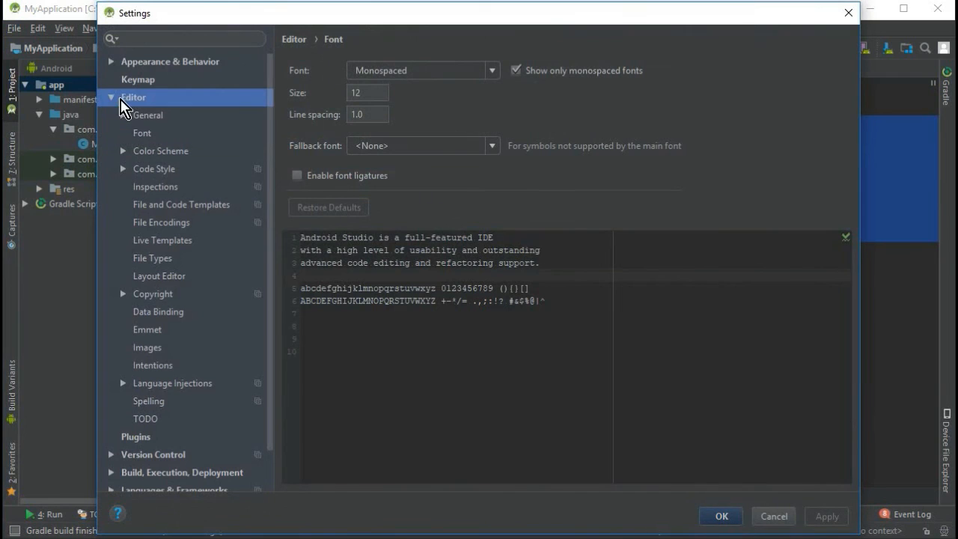
pyautogui.click(113, 99)
pyautogui.click(112, 98)
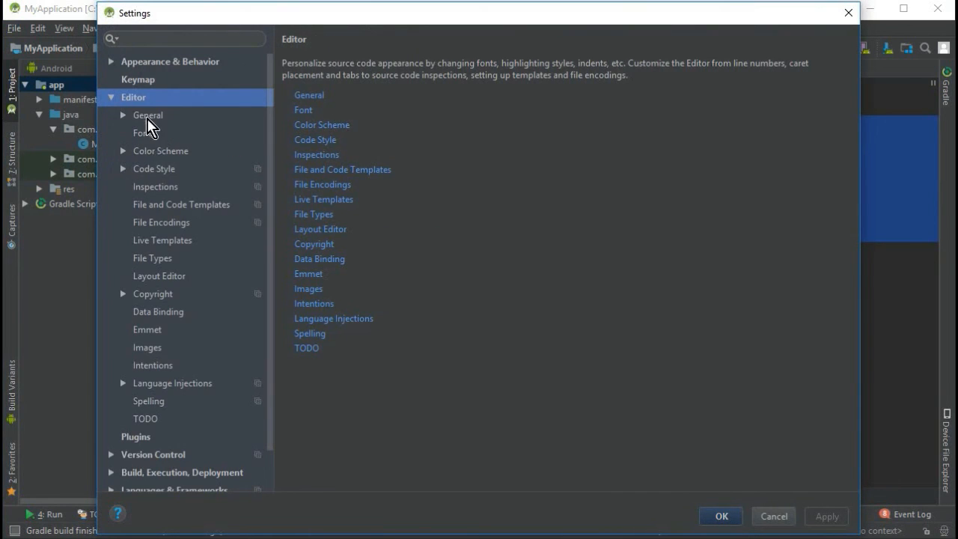
pyautogui.click(147, 135)
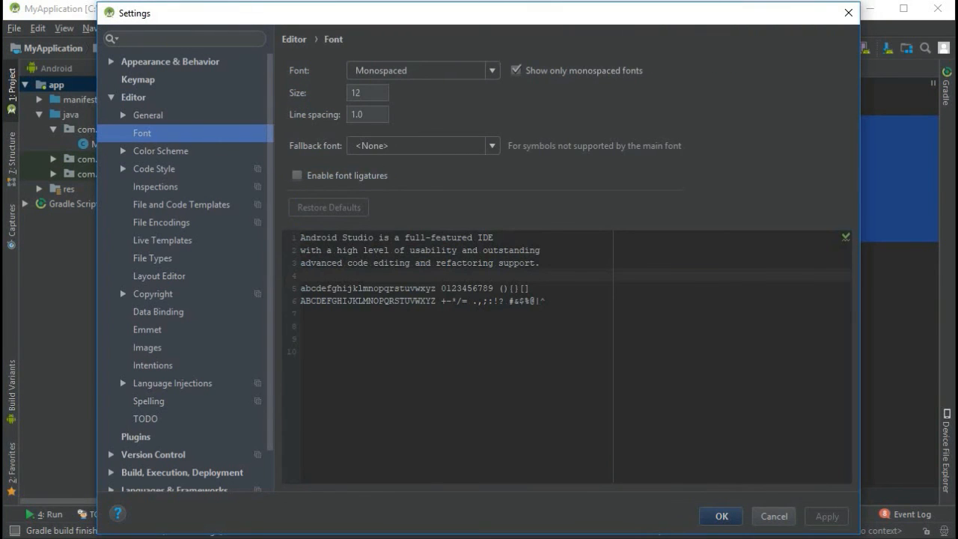
pyautogui.doubleClick(355, 92)
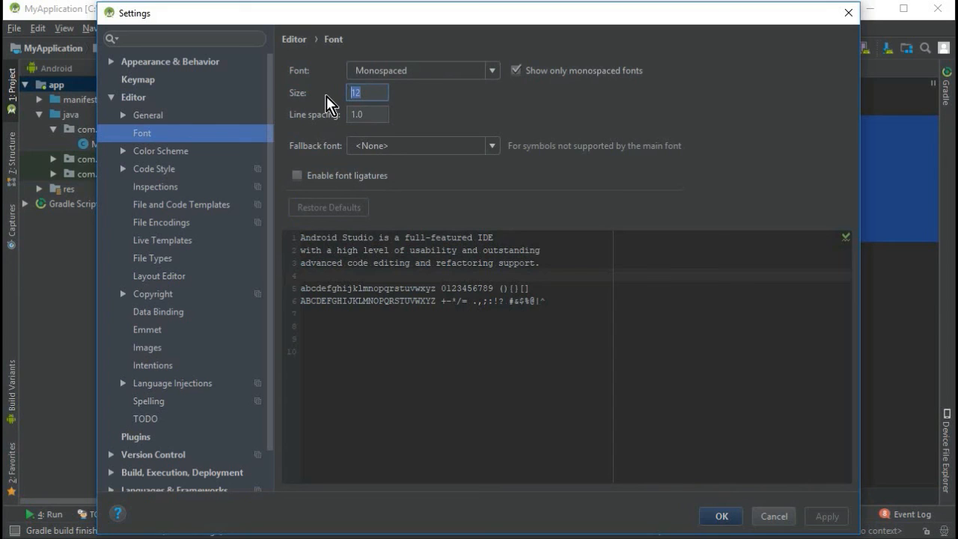
pyautogui.write('14')
pyautogui.press('BackSpace')
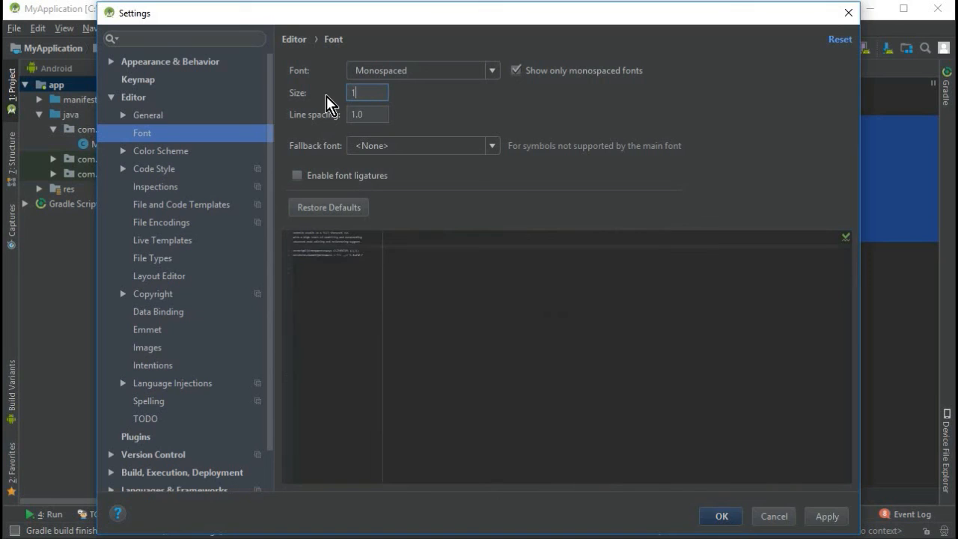
pyautogui.write('6')
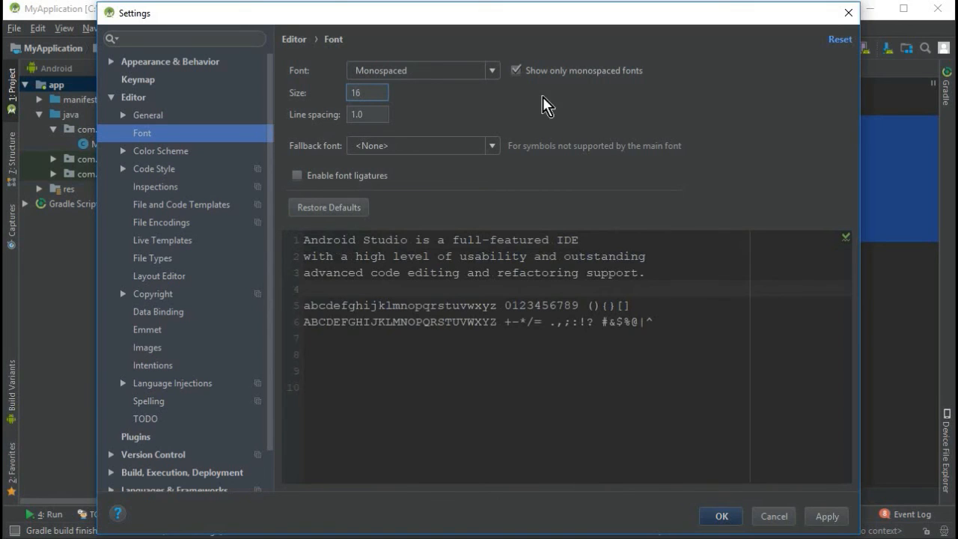
pyautogui.click(826, 517)
pyautogui.click(720, 517)
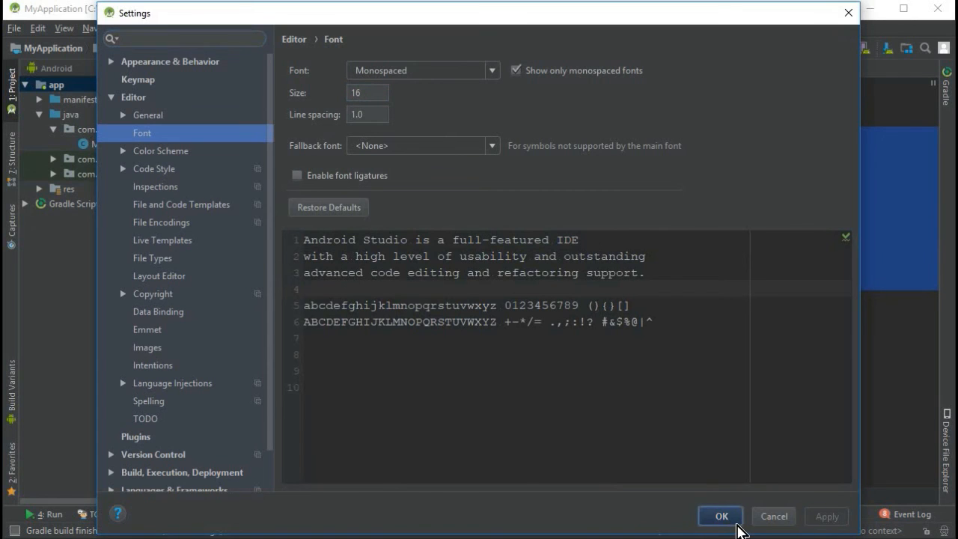
# - Clear the old selection and highlight the whole MainActivity class again to check the code at its new font size
pyautogui.click(481, 281)
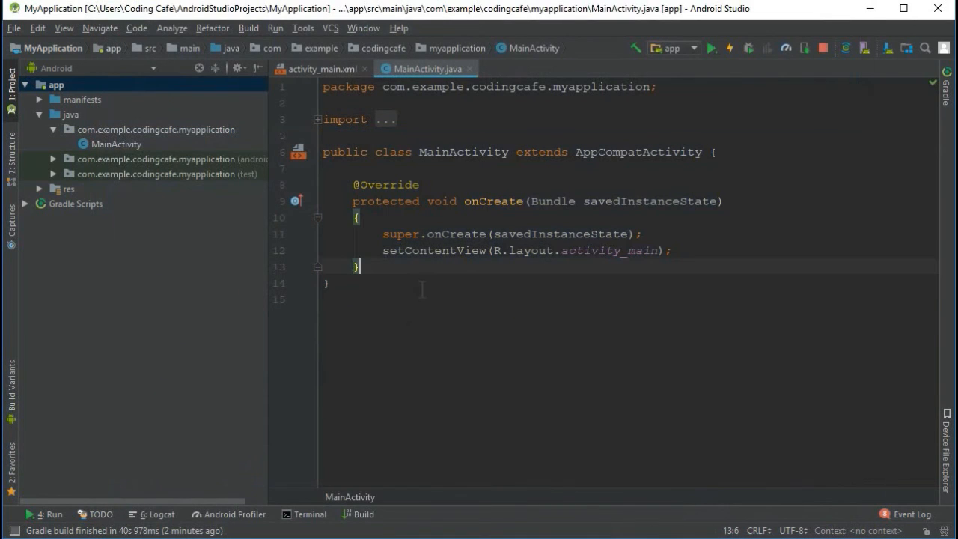
pyautogui.hotkey('shift', 'Up')
pyautogui.hotkey('shift', 'Up')
pyautogui.hotkey('shift', 'Up')
pyautogui.hotkey('shift', 'Up')
pyautogui.hotkey('shift', 'Up')
pyautogui.hotkey('shift', 'Up')
pyautogui.hotkey('shift', 'Up')
pyautogui.hotkey('shift', 'Up')
pyautogui.hotkey('shift', 'Home')
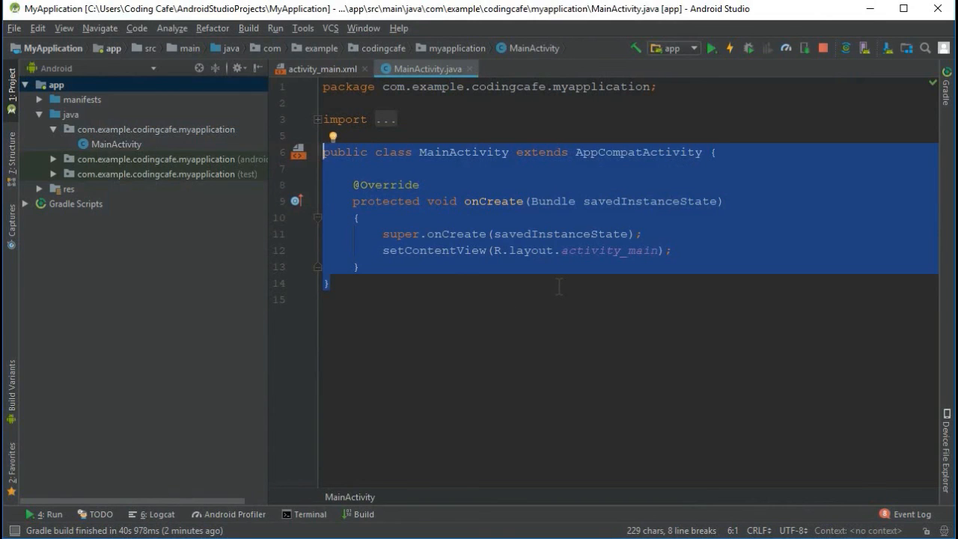
# - Minimize both the Android Studio window and the running Nexus 6 emulator to reveal the desktop
pyautogui.hotkey('alt', 'Tab')
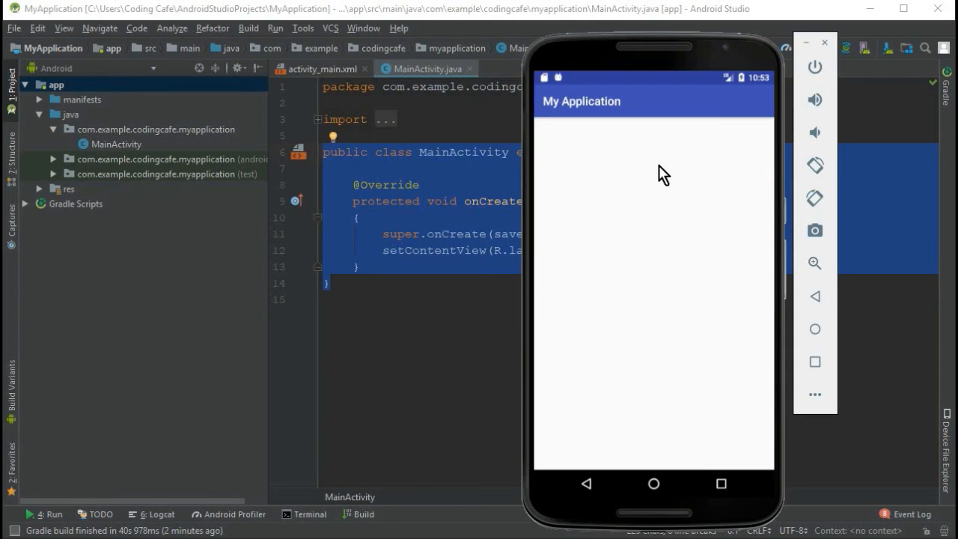
pyautogui.click(870, 13)
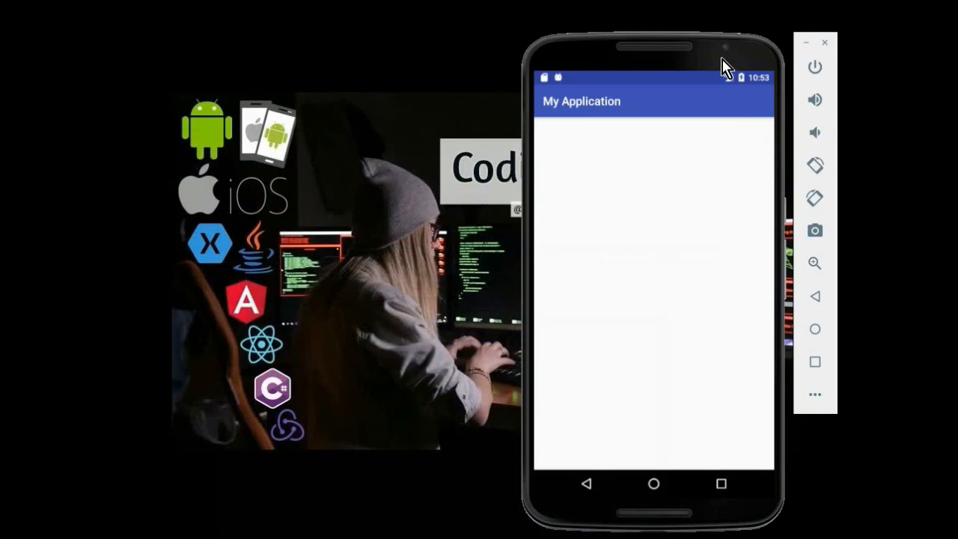
pyautogui.moveTo(720, 65); pyautogui.dragTo(208, 36)
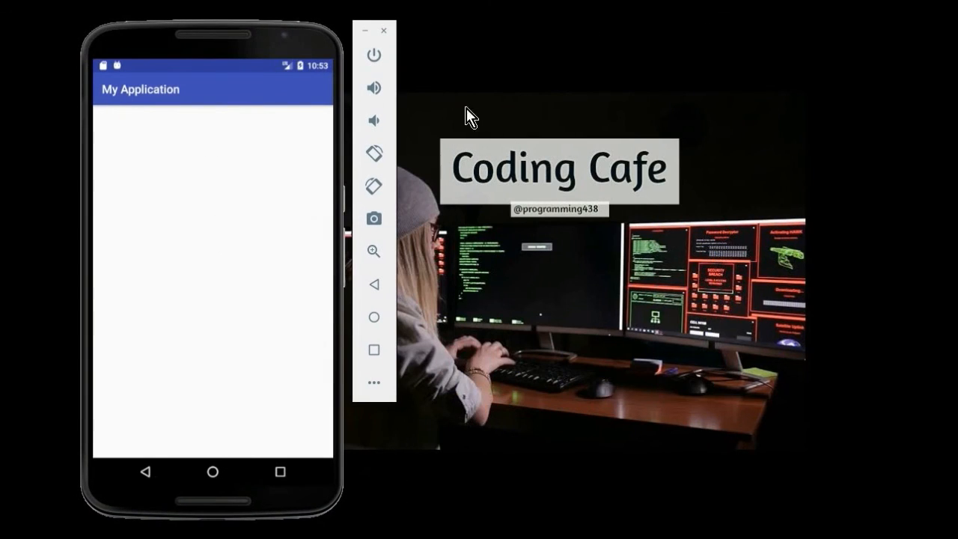
pyautogui.click(366, 32)
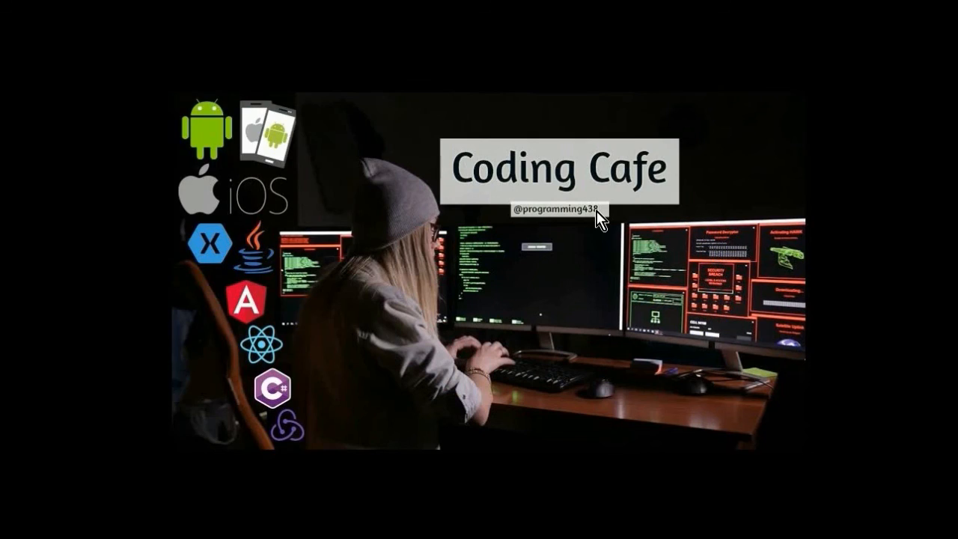